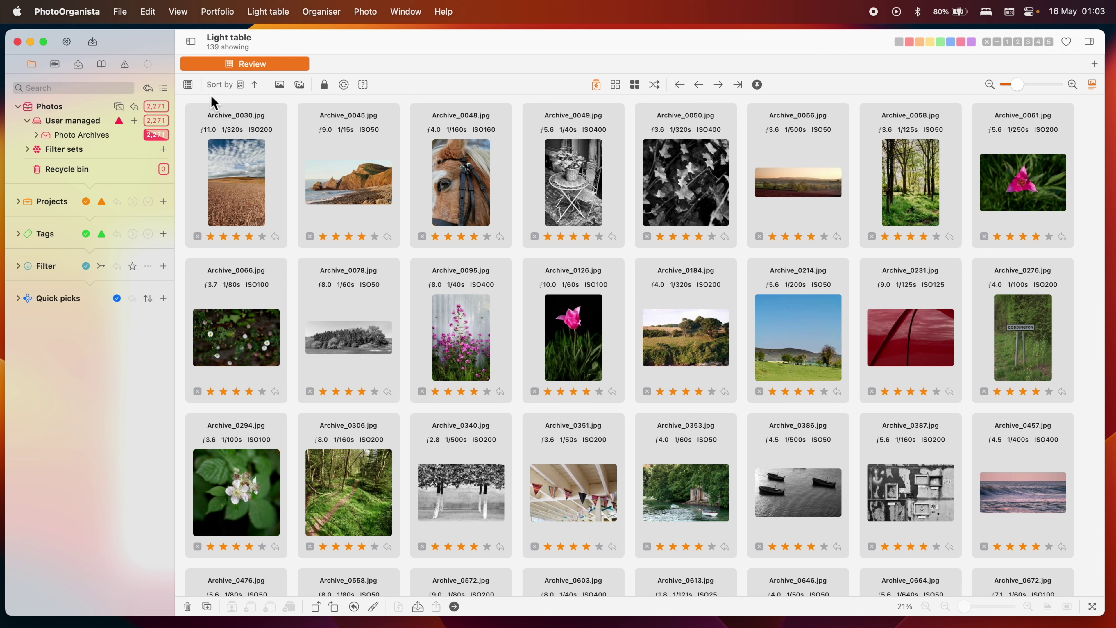
Step: Display the Review light table as a top filmstrip and preview Archive_0184.jpg, Archive_0214.jpg and Archive_0231.jpg in turn
{"action": "left_click", "coordinate": [189, 88]}
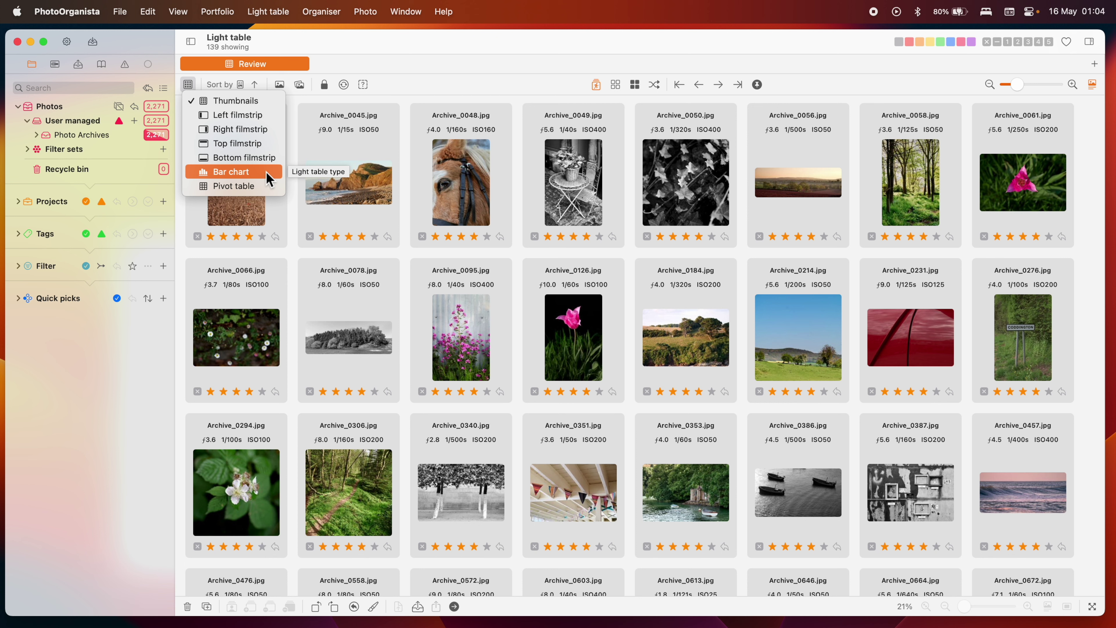
{"action": "left_click", "coordinate": [264, 150]}
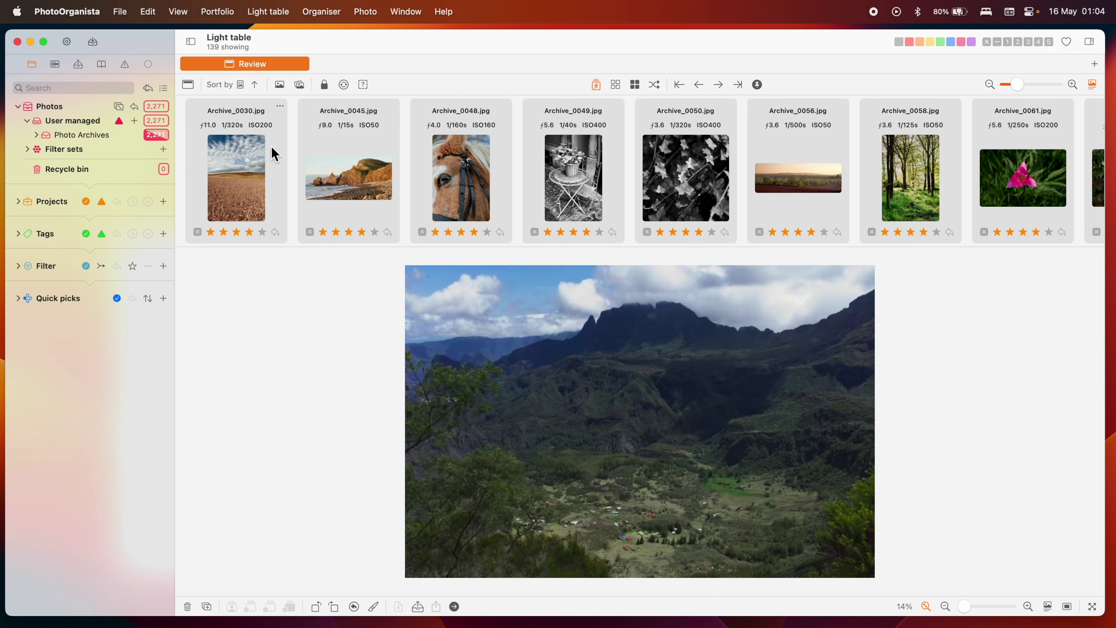
{"action": "scroll", "coordinate": [580, 157], "scroll_direction": "right", "scroll_amount": 15}
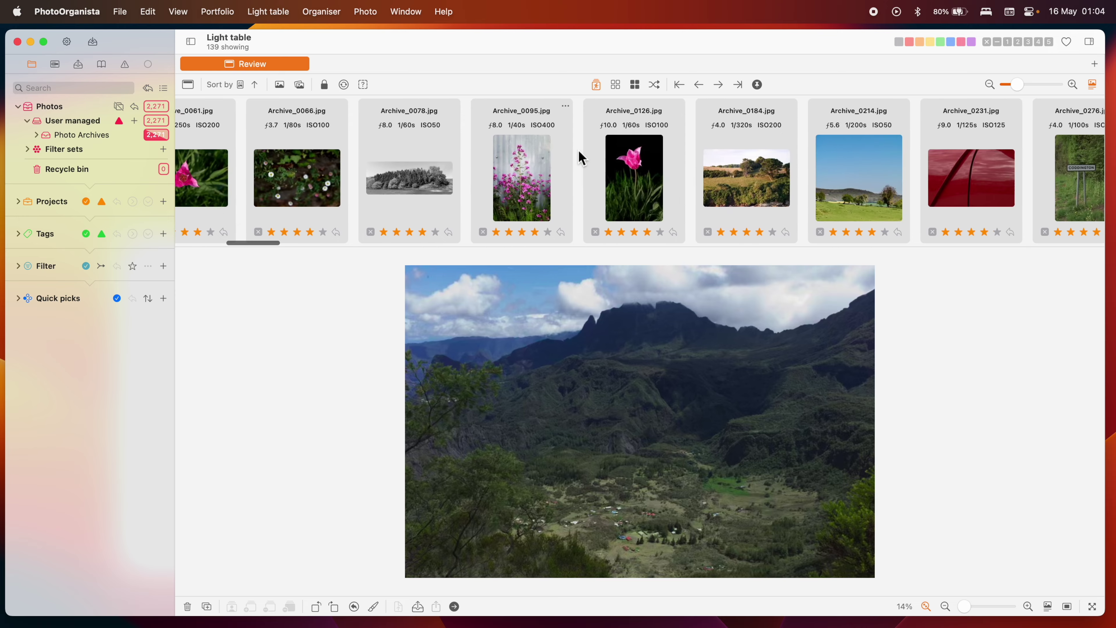
{"action": "scroll", "coordinate": [580, 156], "scroll_direction": "right", "scroll_amount": 5}
{"action": "left_click", "coordinate": [535, 200]}
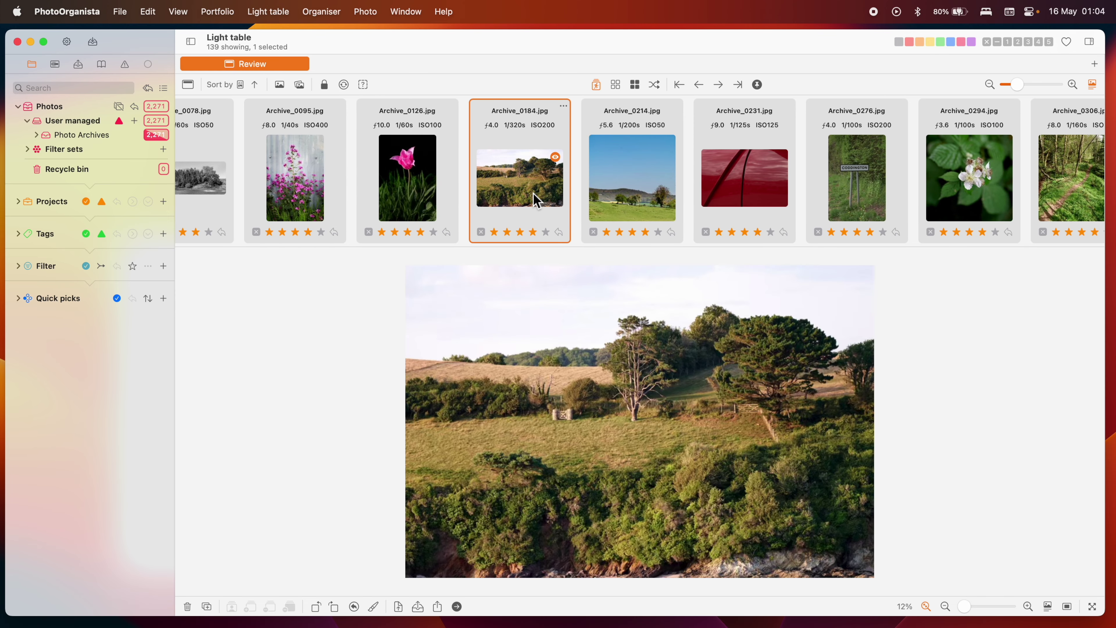
{"action": "left_click", "coordinate": [633, 180]}
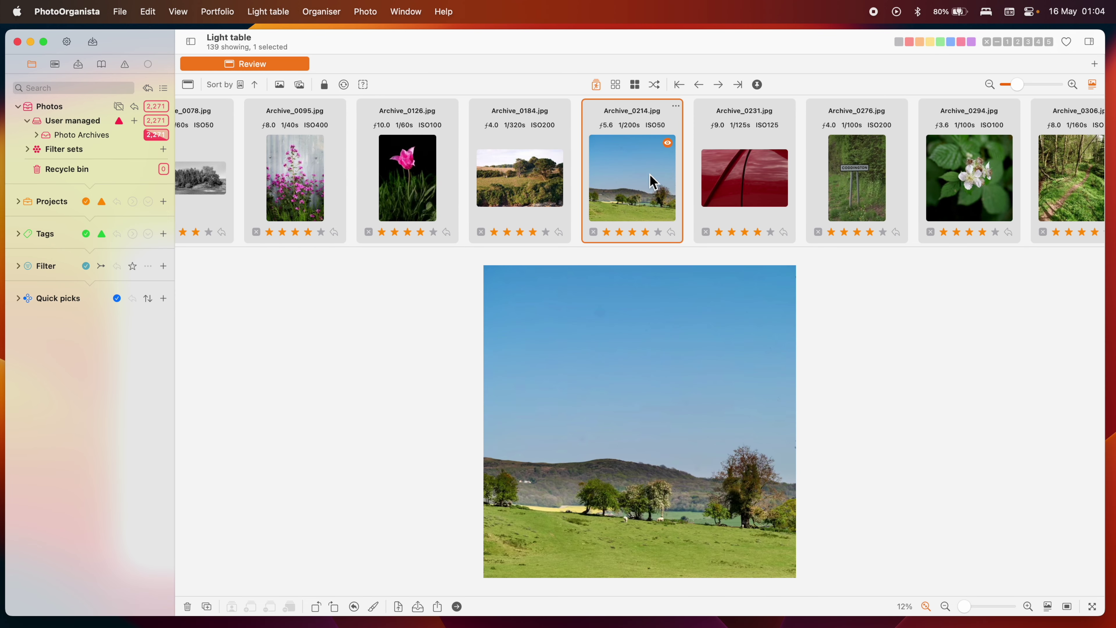
{"action": "left_click", "coordinate": [727, 171]}
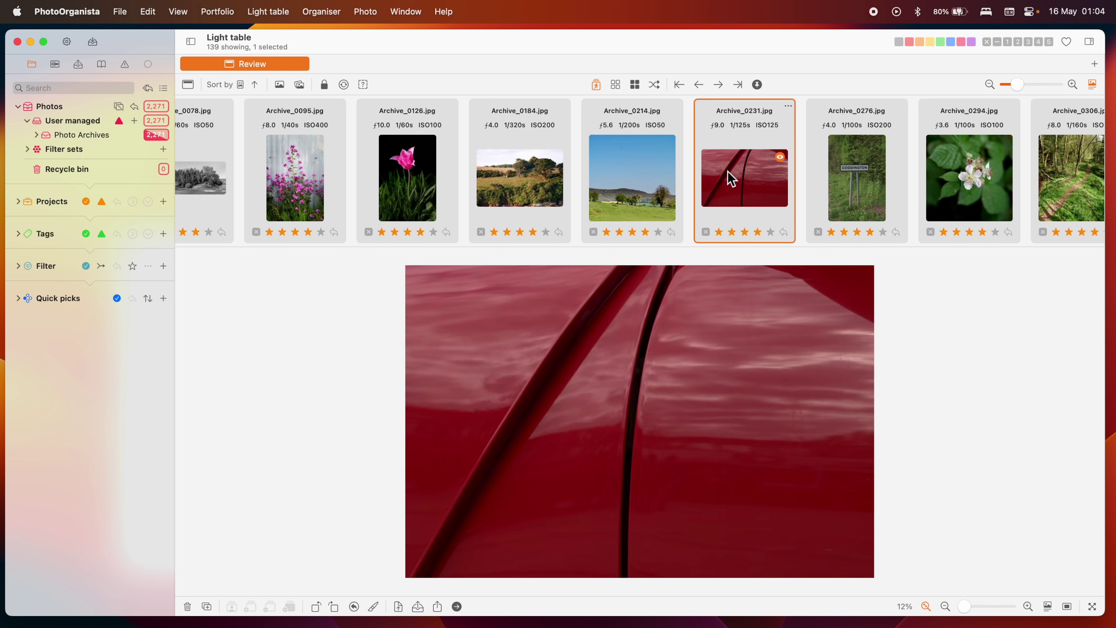
Step: Advance the preview photo by photo to Archive_0340.jpg, and return the light table to the Thumbnails layout
{"action": "left_click", "coordinate": [719, 85]}
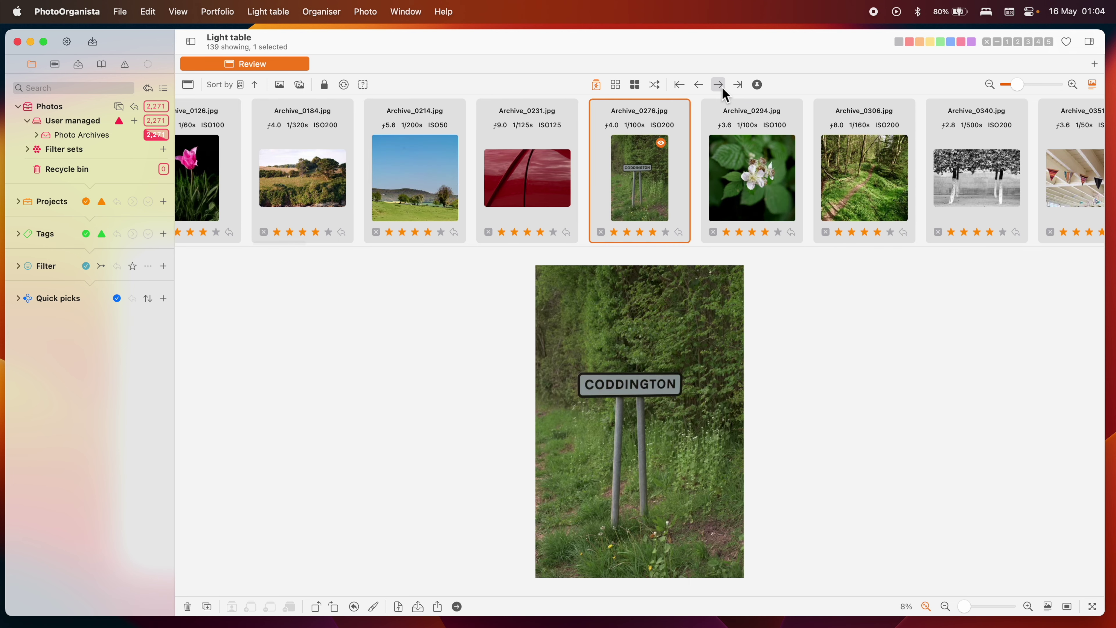
{"action": "left_click", "coordinate": [718, 85]}
{"action": "key", "text": "Right"}
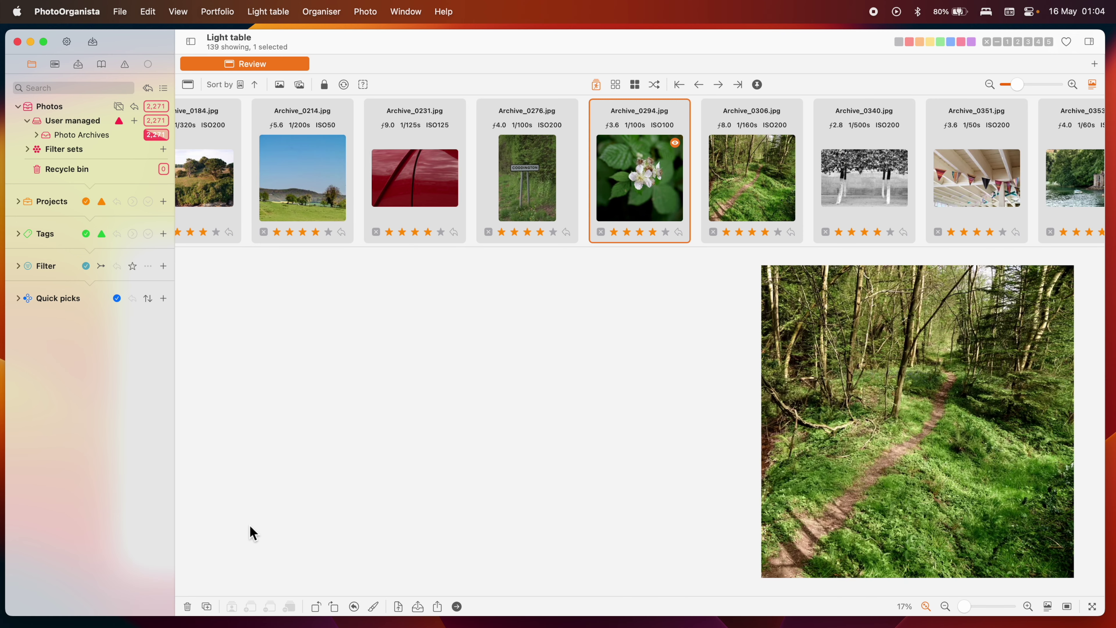
{"action": "key", "text": "Right"}
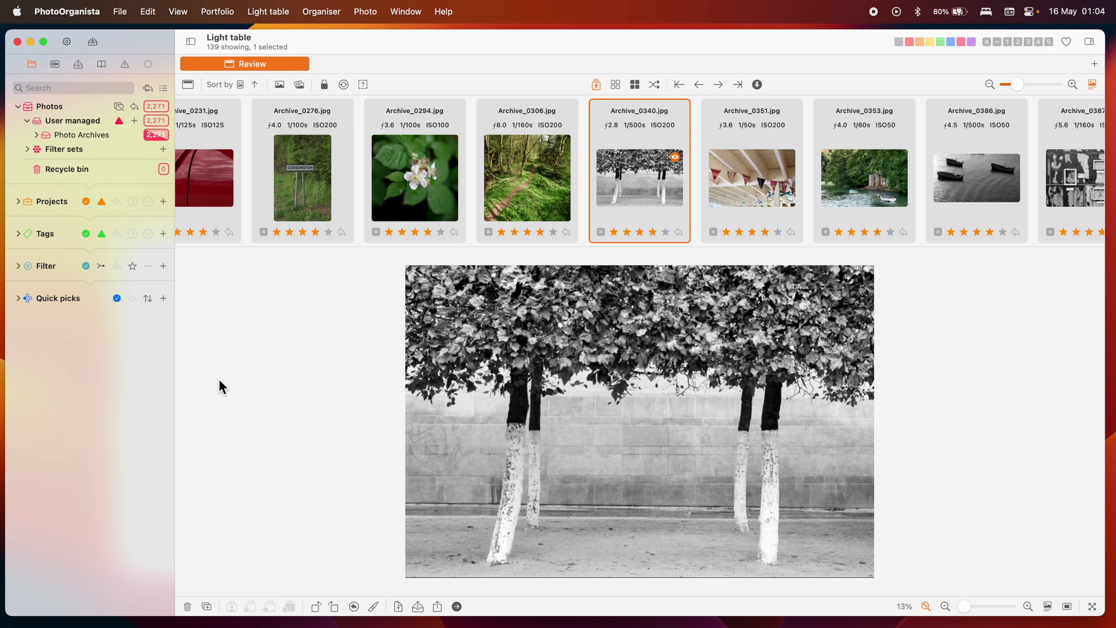
{"action": "left_click", "coordinate": [188, 85]}
{"action": "left_click", "coordinate": [193, 101]}
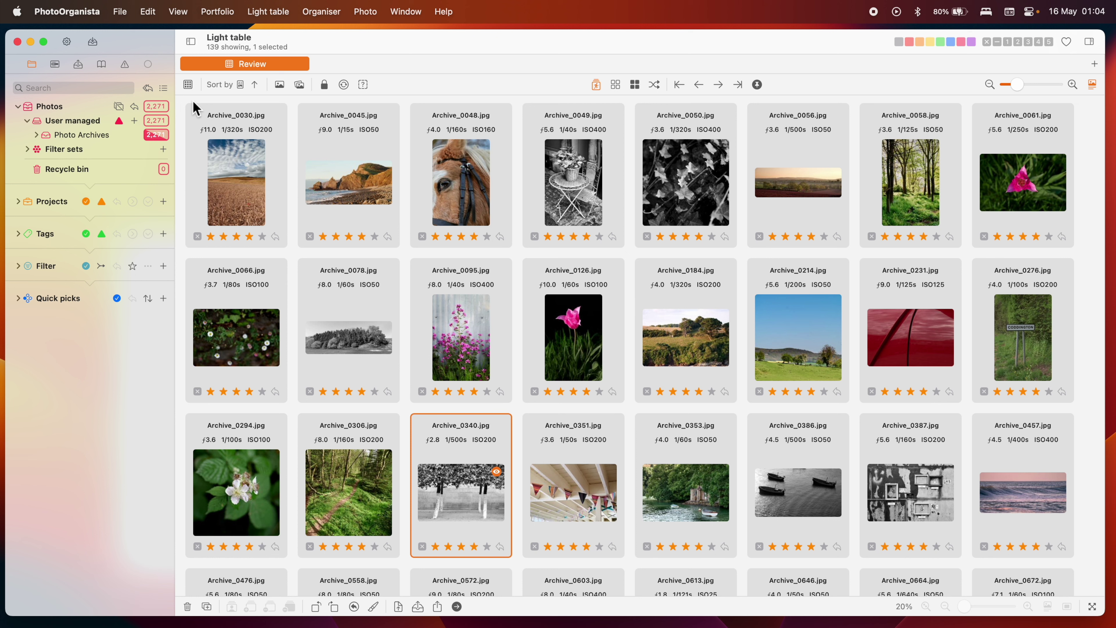
Step: Add a new light table that uses the Right filmstrip layout
{"action": "mouse_move", "coordinate": [302, 69]}
{"action": "left_click", "coordinate": [1095, 64]}
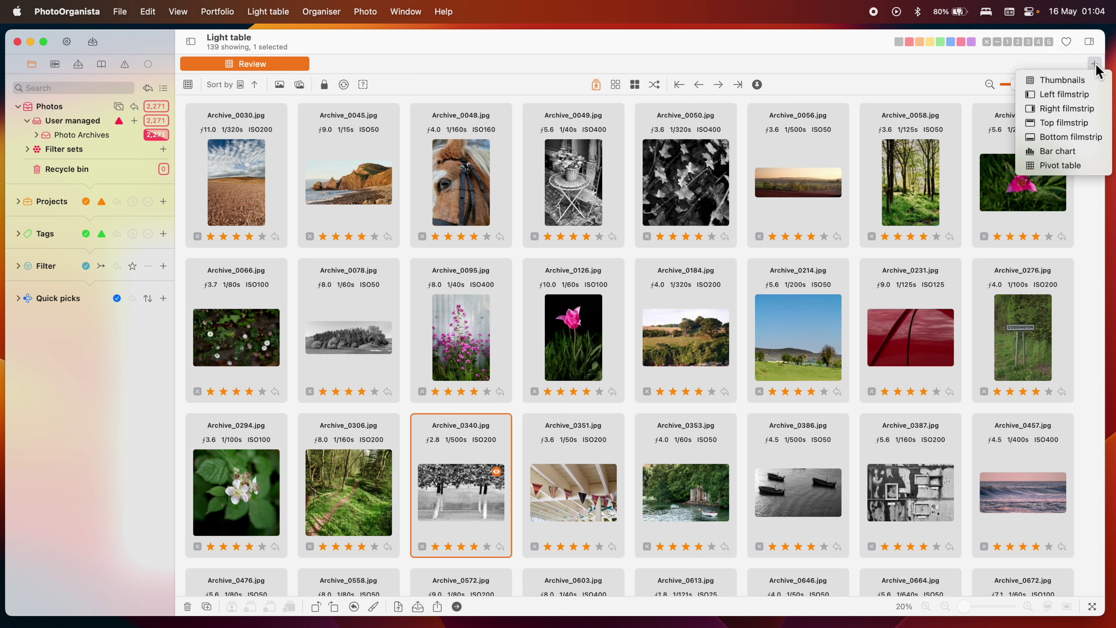
{"action": "left_click", "coordinate": [1074, 112]}
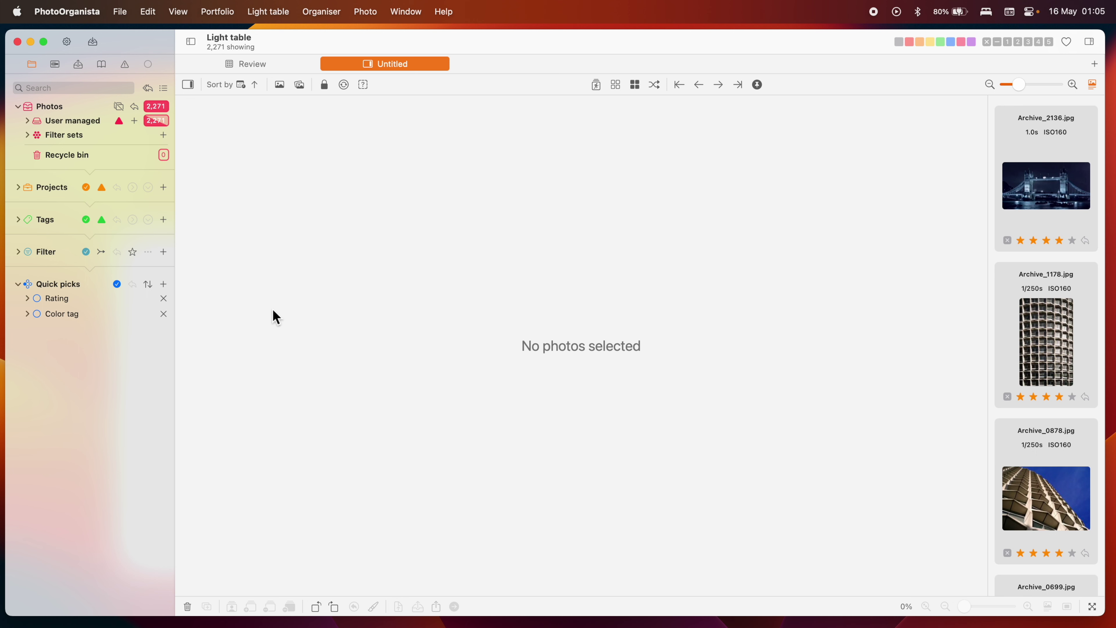
Step: Expand the Filter section of the new light table's sidebar and hide the Tags section
{"action": "left_click", "coordinate": [45, 258]}
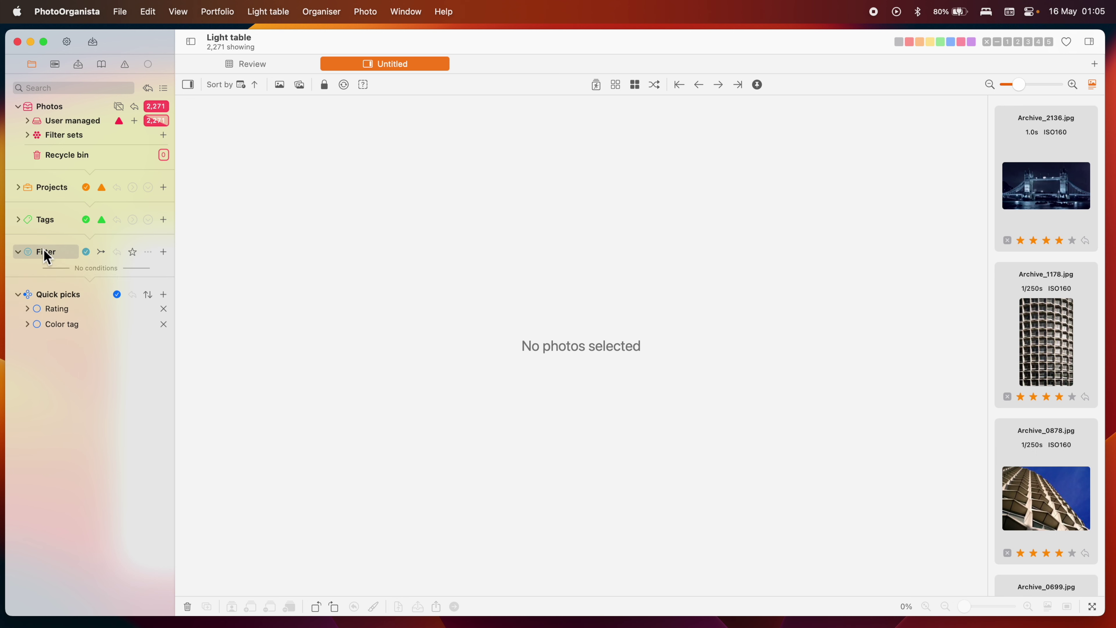
{"action": "left_click", "coordinate": [162, 88]}
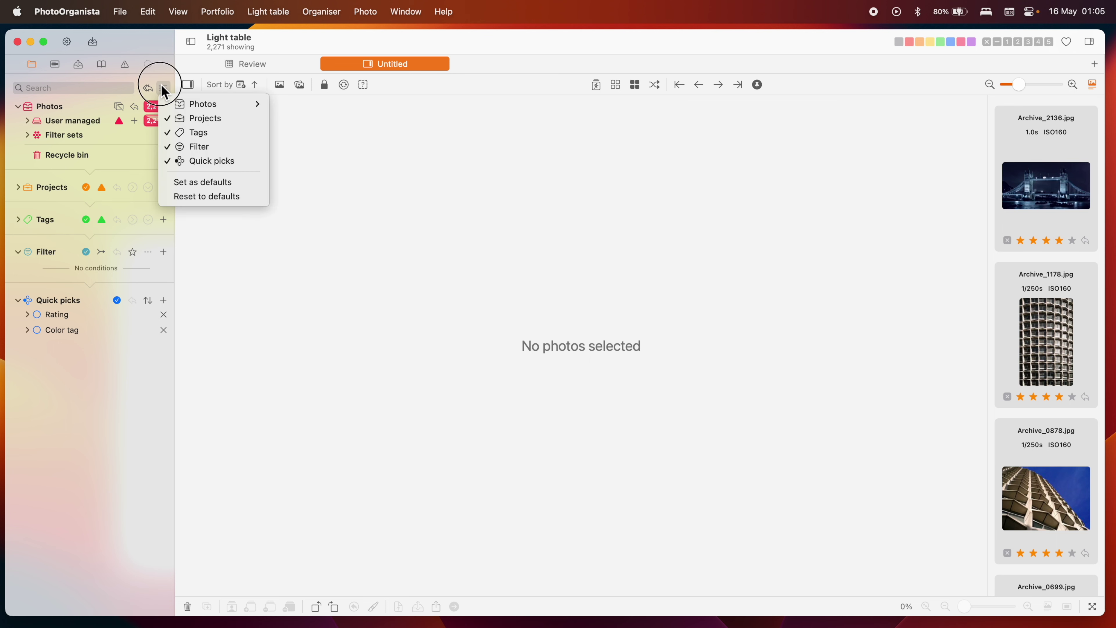
{"action": "left_click", "coordinate": [193, 134]}
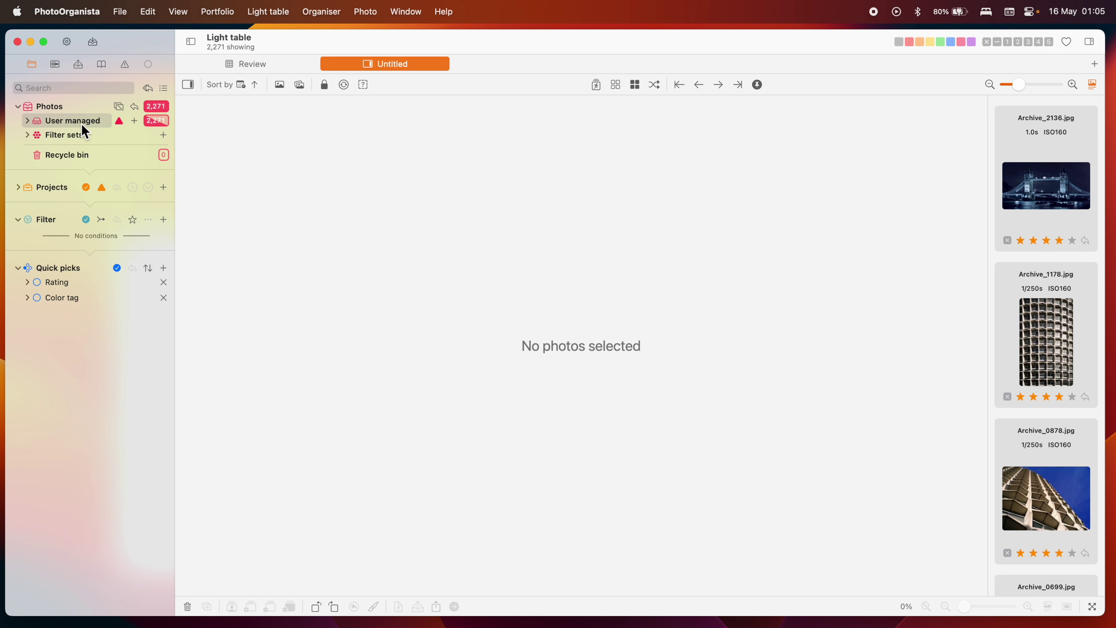
Step: Restrict the new light table to four-star photos from the 2012 folder of Photo Archives
{"action": "left_click", "coordinate": [28, 121]}
{"action": "left_click", "coordinate": [36, 134]}
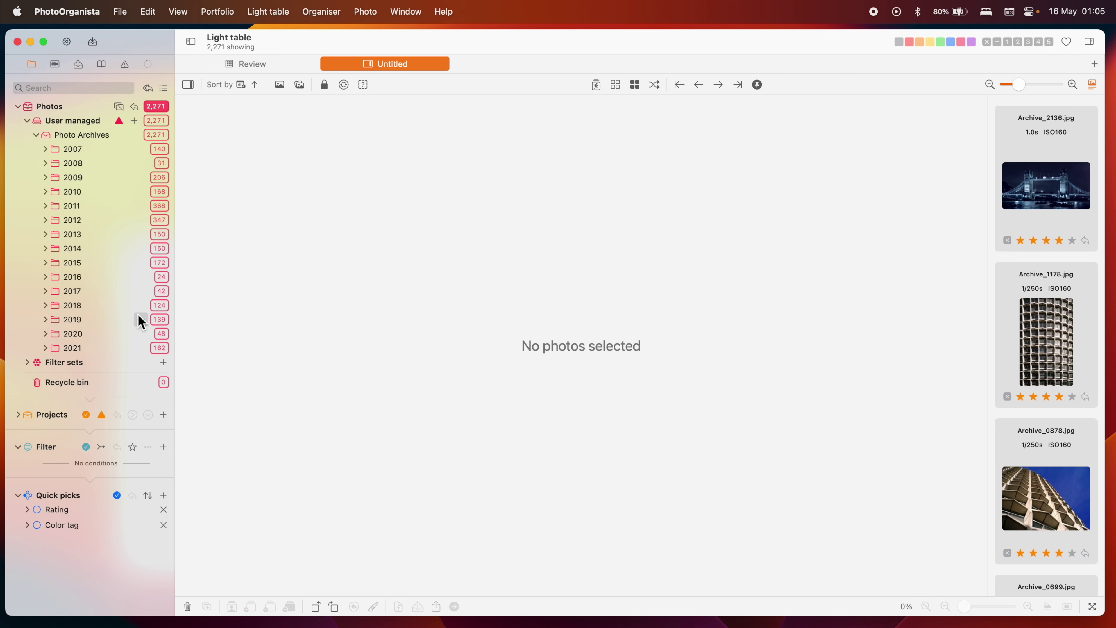
{"action": "left_click", "coordinate": [158, 223]}
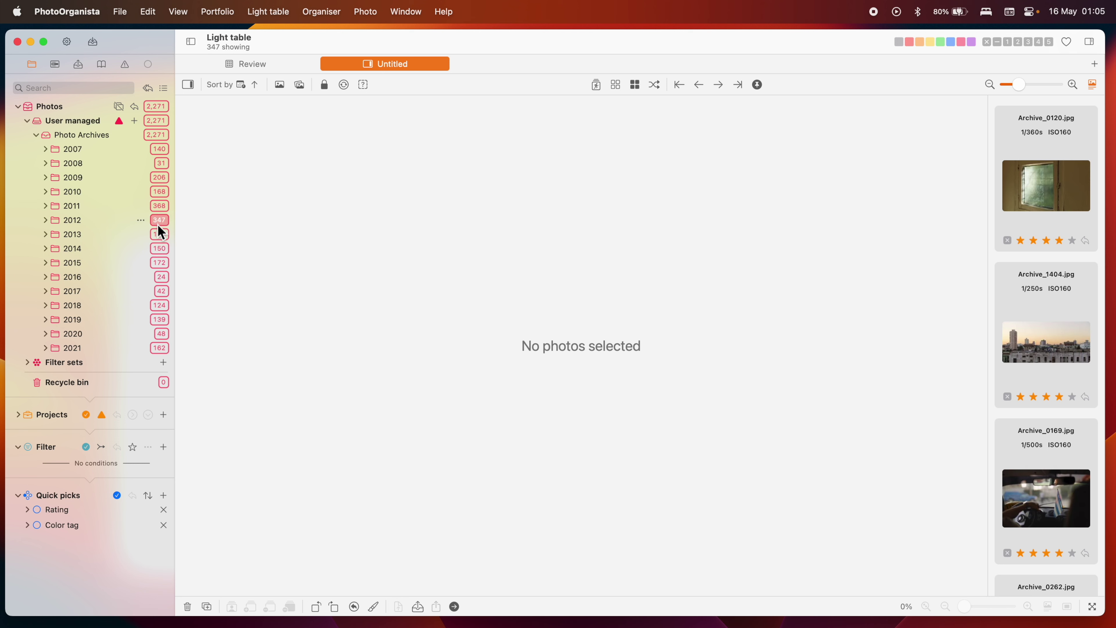
{"action": "left_click", "coordinate": [55, 510]}
{"action": "left_click", "coordinate": [159, 542]}
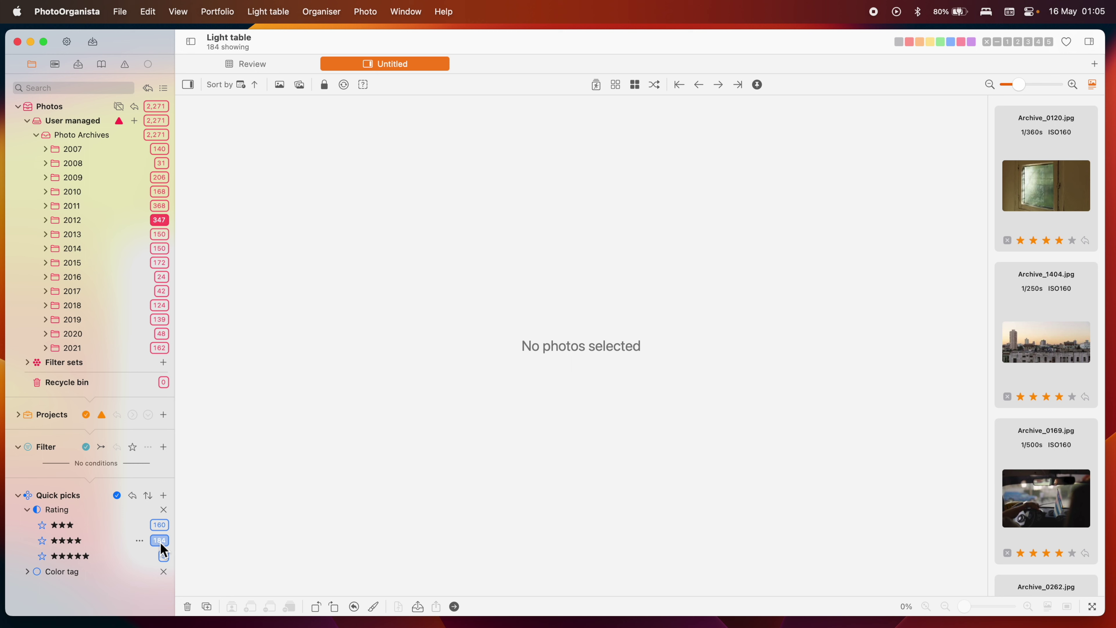
Step: Show the photo properties sidebar with Histogram and Photo info expanded, and select Archive_0120.jpg
{"action": "left_click", "coordinate": [1089, 43]}
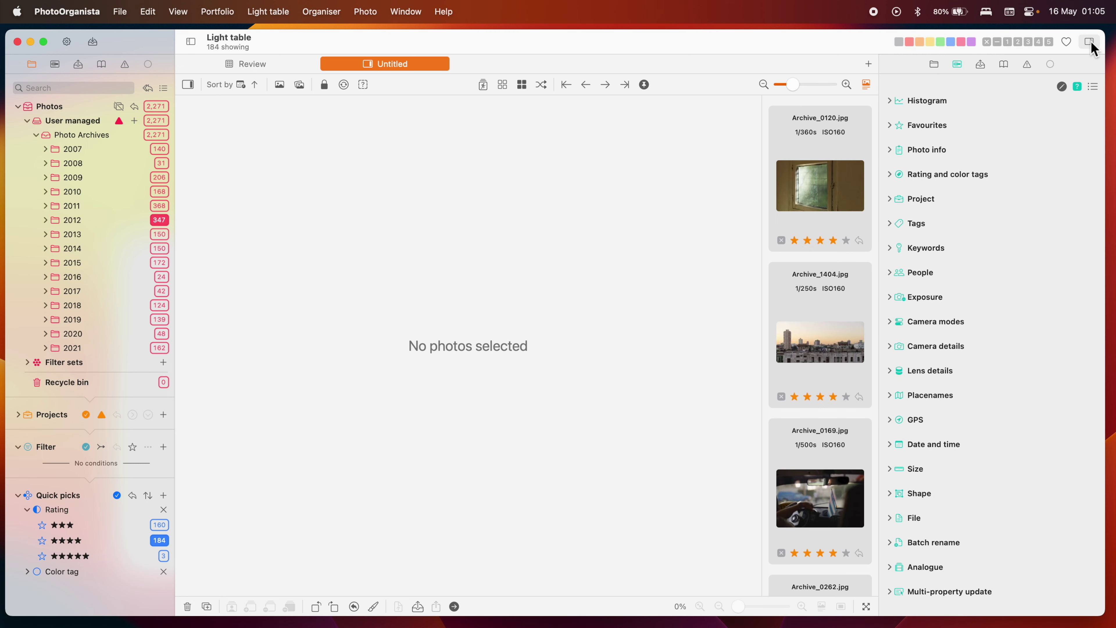
{"action": "left_click", "coordinate": [890, 100]}
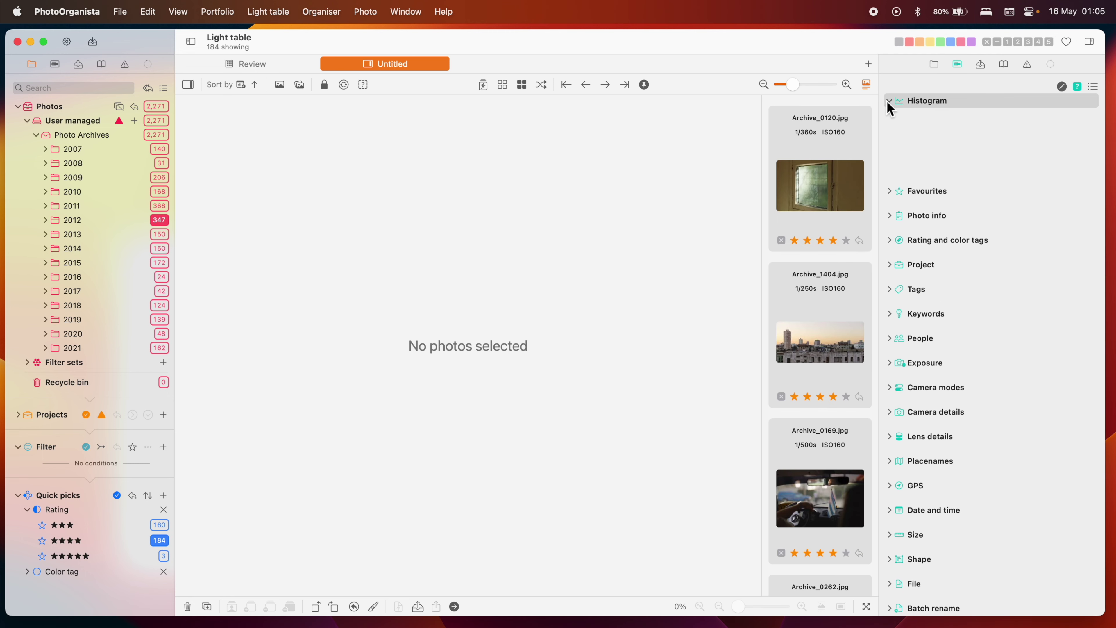
{"action": "left_click", "coordinate": [892, 216]}
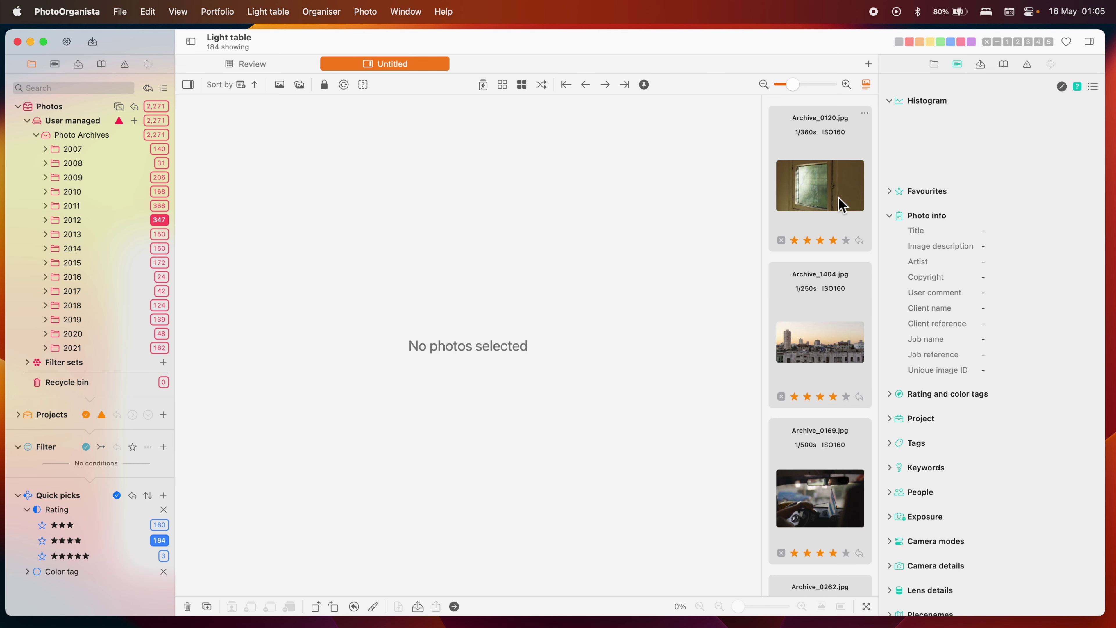
{"action": "left_click", "coordinate": [840, 204]}
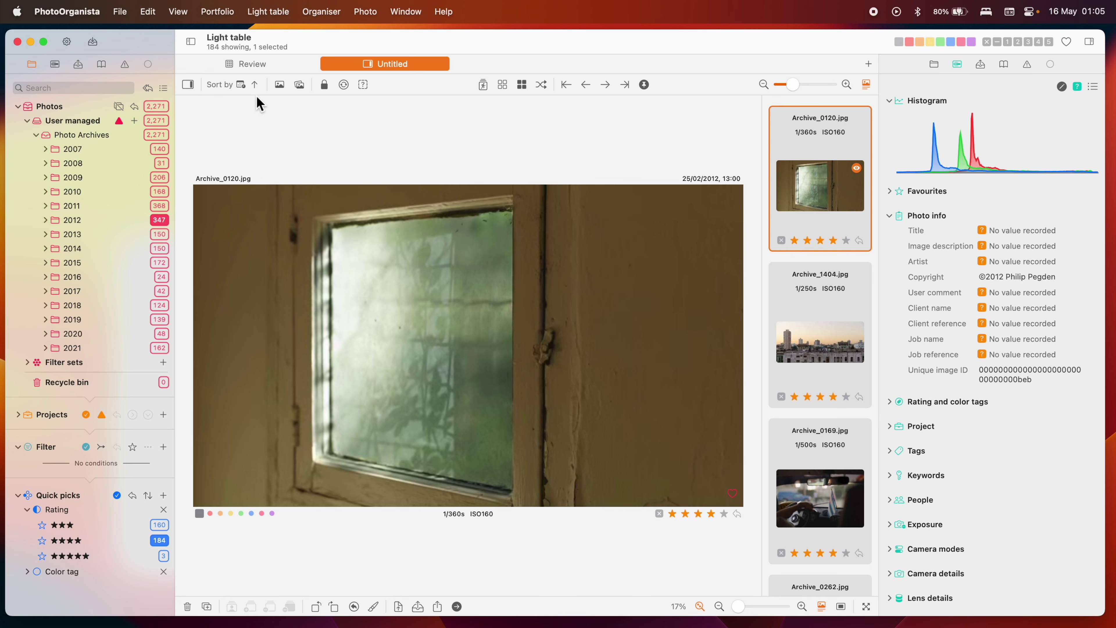
Step: Return to the Review light table, rename the Untitled one to Rating and place it before Review
{"action": "left_click", "coordinate": [252, 65]}
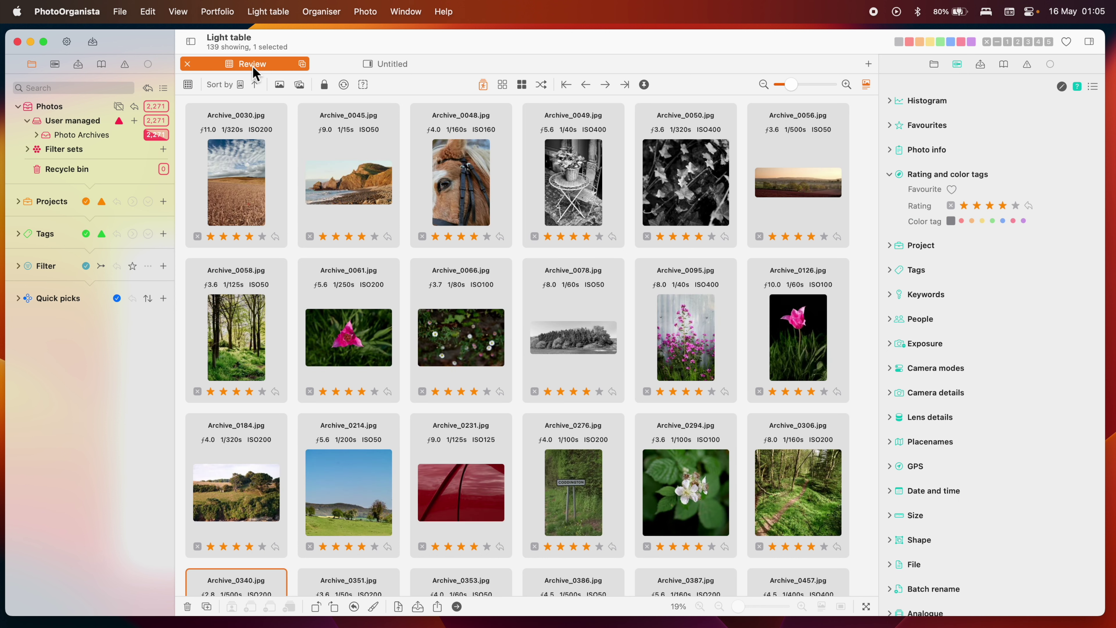
{"action": "double_click", "coordinate": [388, 62]}
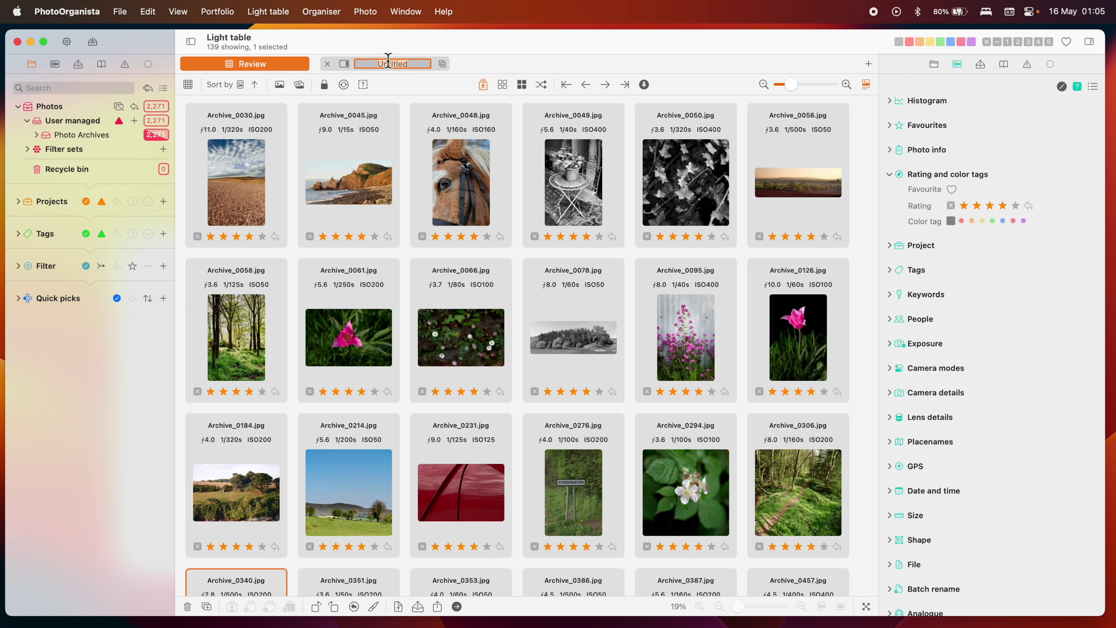
{"action": "type", "text": "Rating"}
{"action": "key", "text": "Return"}
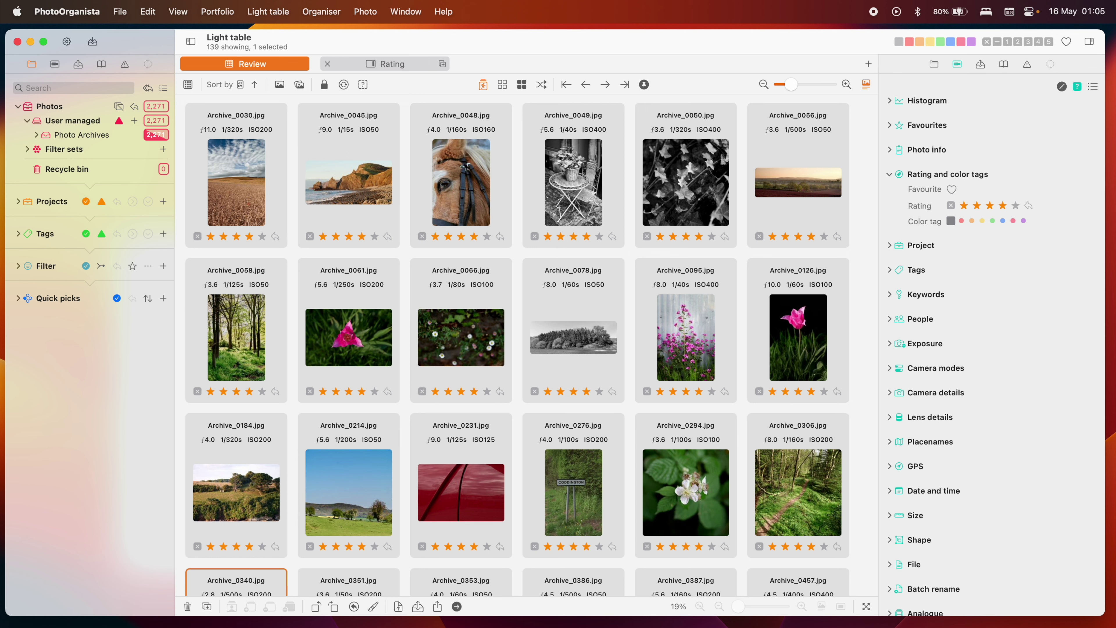
{"action": "left_click_drag", "start_coordinate": [419, 60], "coordinate": [237, 69]}
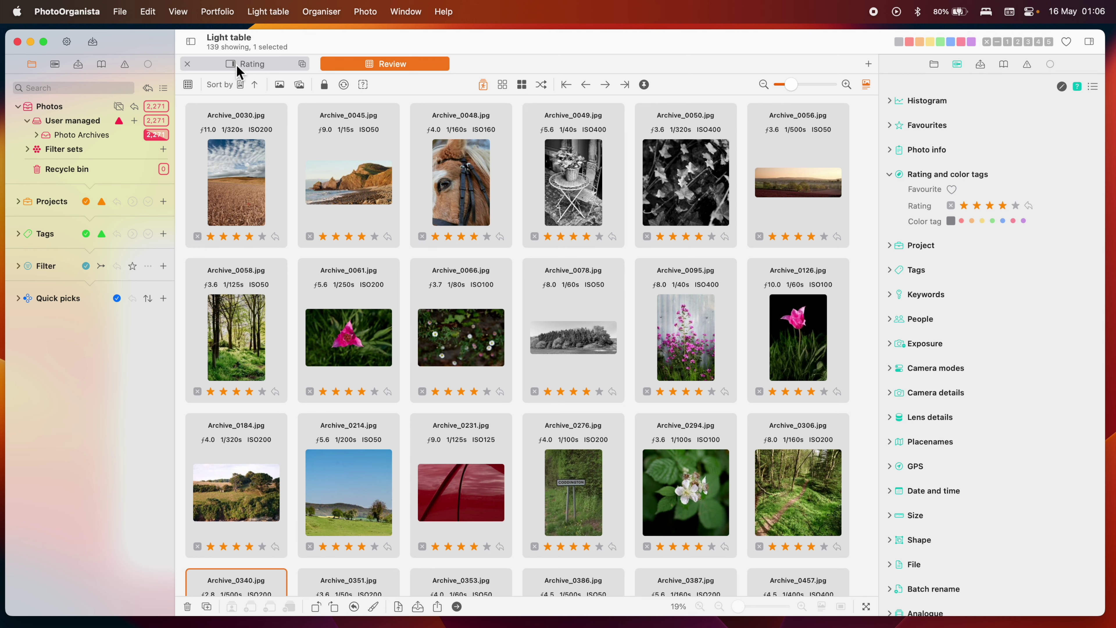
Step: Hide the photo properties sidebar and sort the Review photos by Date in descending order
{"action": "left_click", "coordinate": [957, 64]}
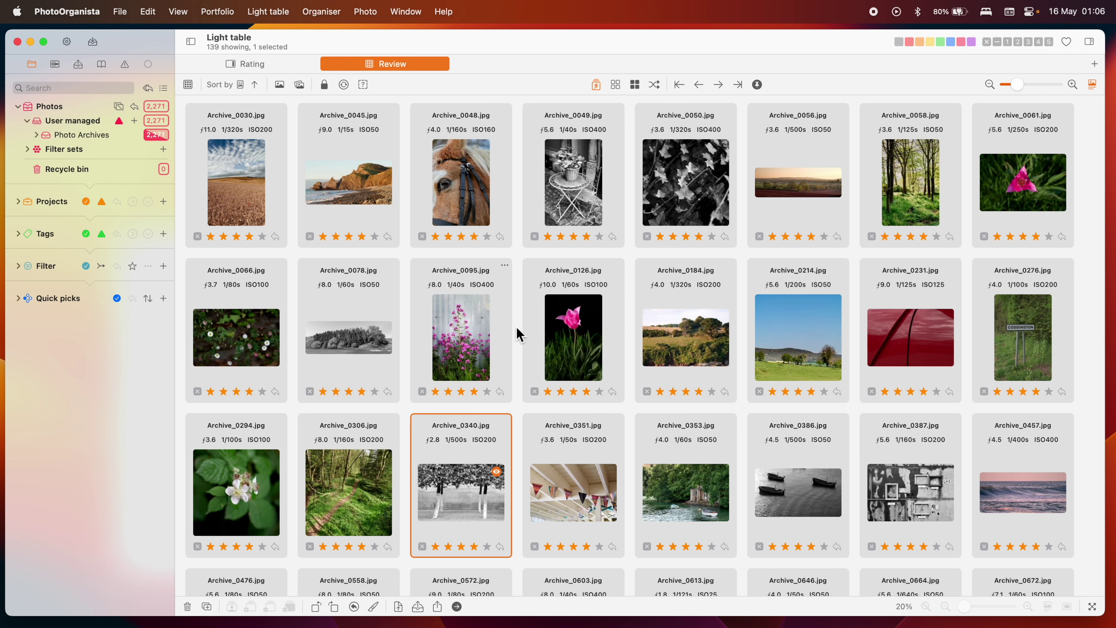
{"action": "left_click", "coordinate": [242, 87]}
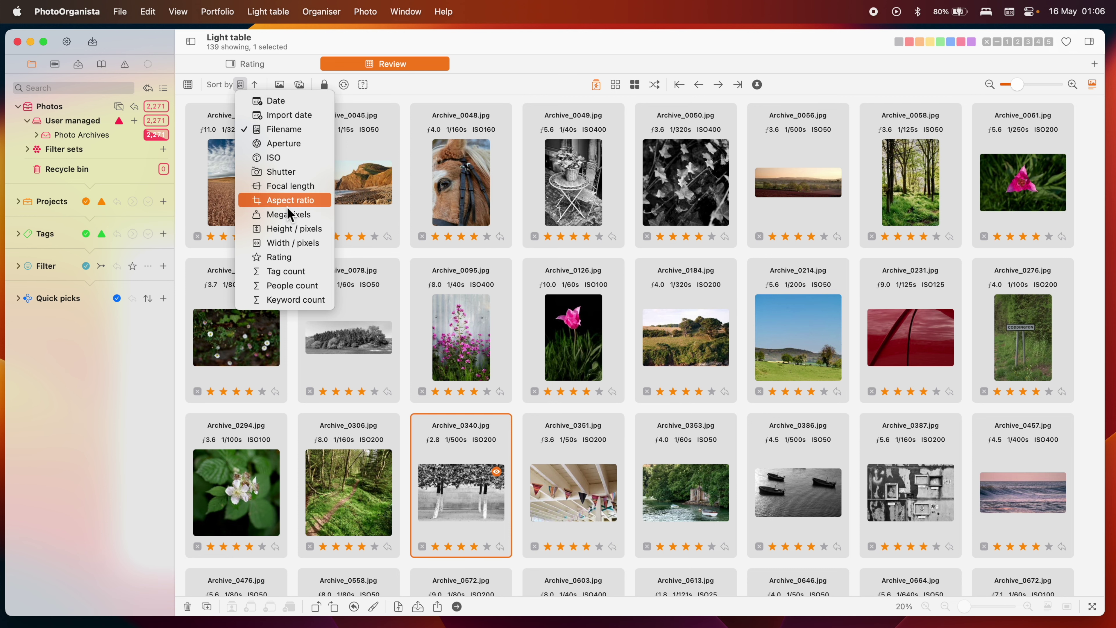
{"action": "left_click", "coordinate": [276, 104]}
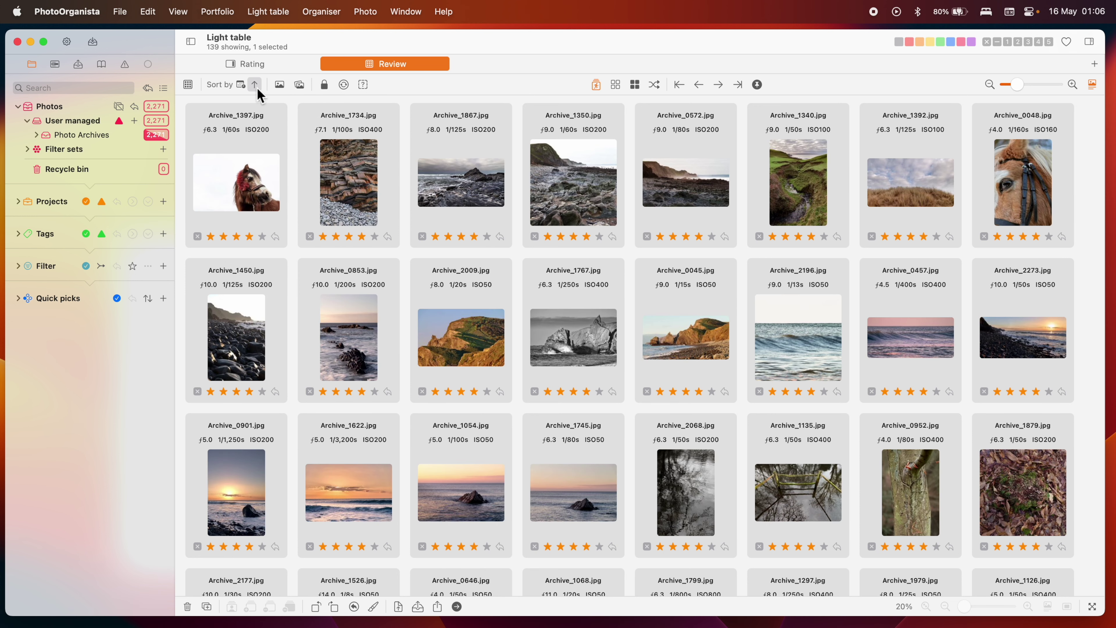
{"action": "left_click", "coordinate": [256, 86]}
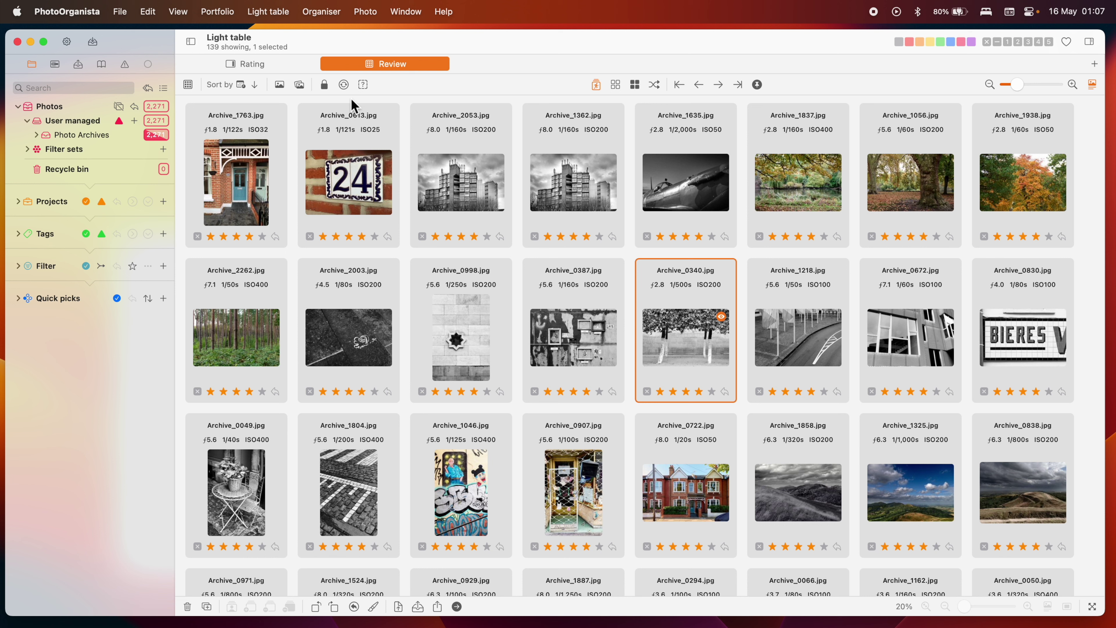
Step: Enlarge the Review thumbnails to seven per row and toggle their displayed fields off and back on
{"action": "left_click_drag", "start_coordinate": [1016, 84], "coordinate": [1026, 86]}
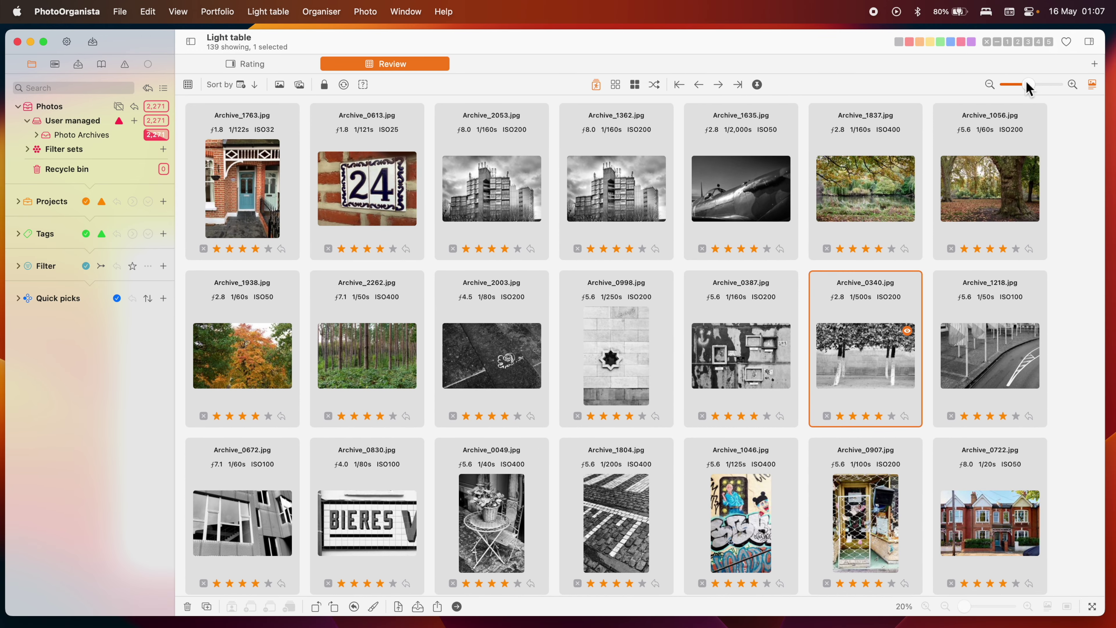
{"action": "left_click", "coordinate": [1092, 86]}
{"action": "left_click", "coordinate": [1092, 85]}
Step: In the Photo fields settings, set the empty thumbnail field just above Rating to Color tag
{"action": "left_click", "coordinate": [70, 45]}
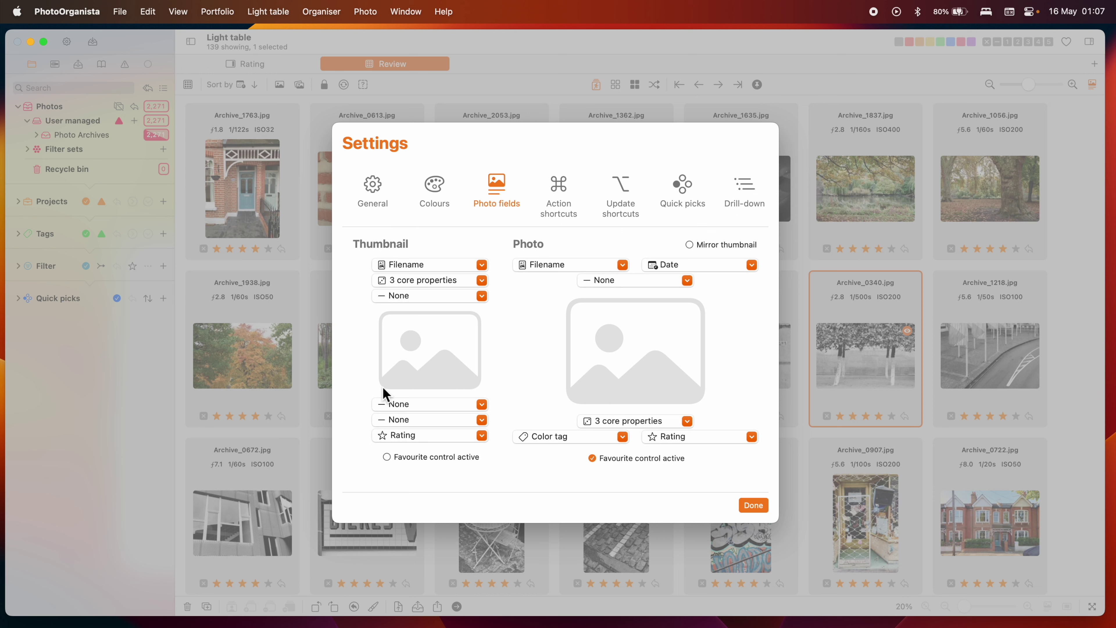
{"action": "left_click", "coordinate": [425, 420]}
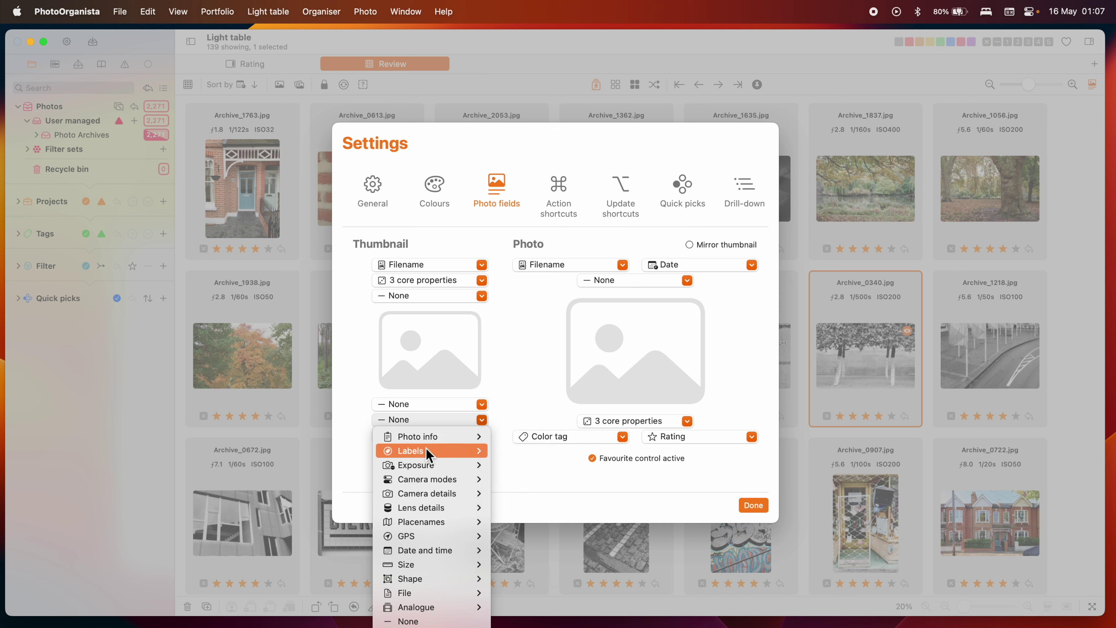
{"action": "mouse_move", "coordinate": [425, 452]}
{"action": "left_click", "coordinate": [537, 480]}
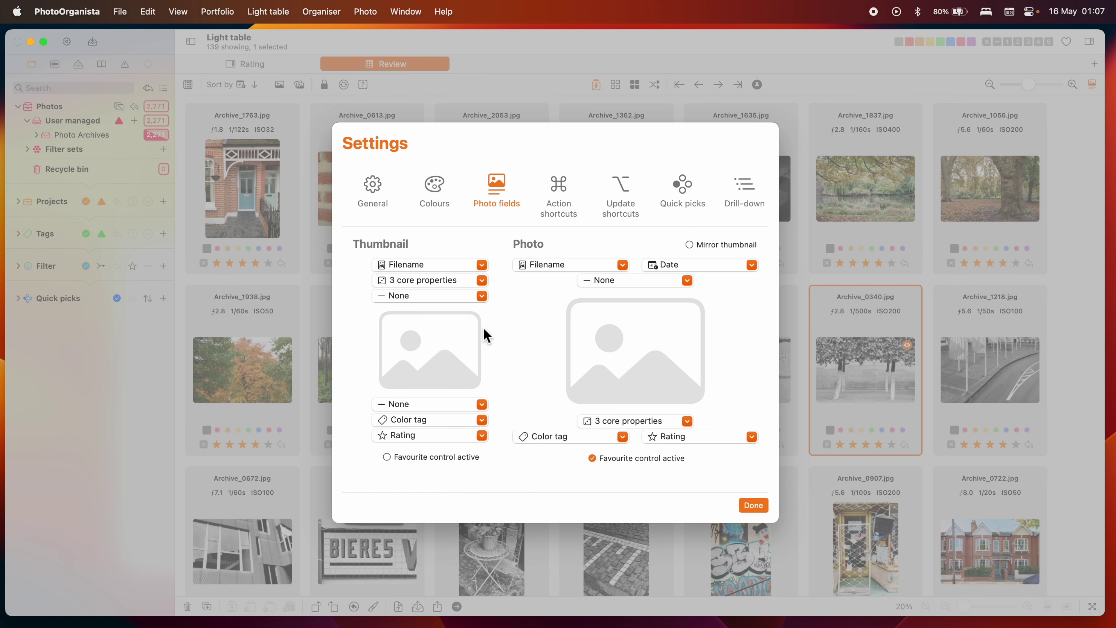
Step: Change the thumbnail's 3 core properties field to None, activate its favourite control and close the settings
{"action": "left_click", "coordinate": [478, 282]}
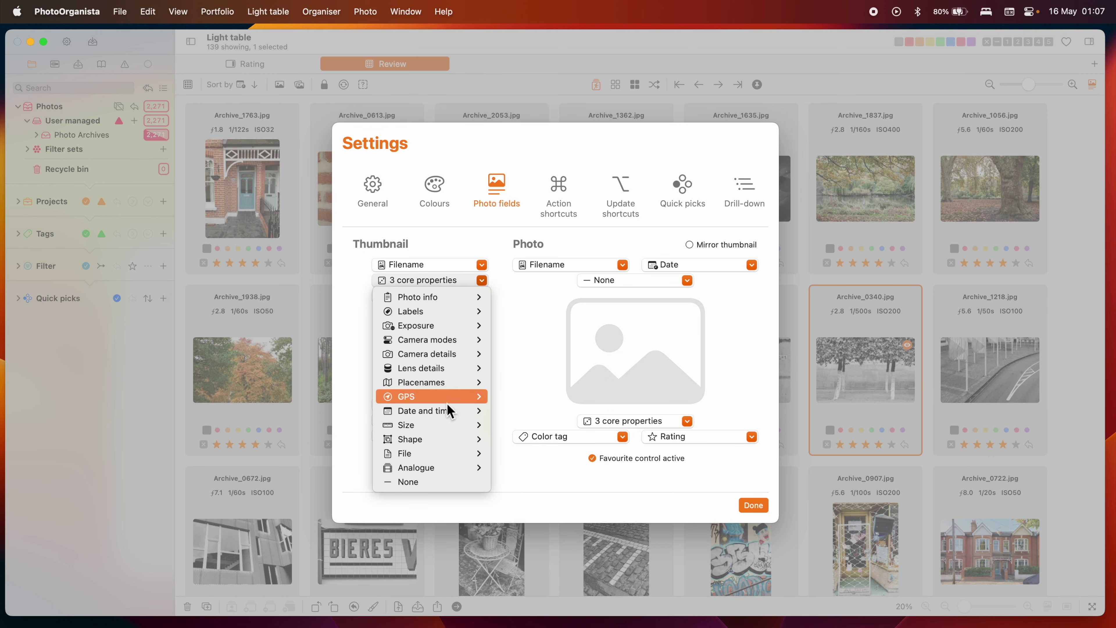
{"action": "left_click", "coordinate": [424, 487]}
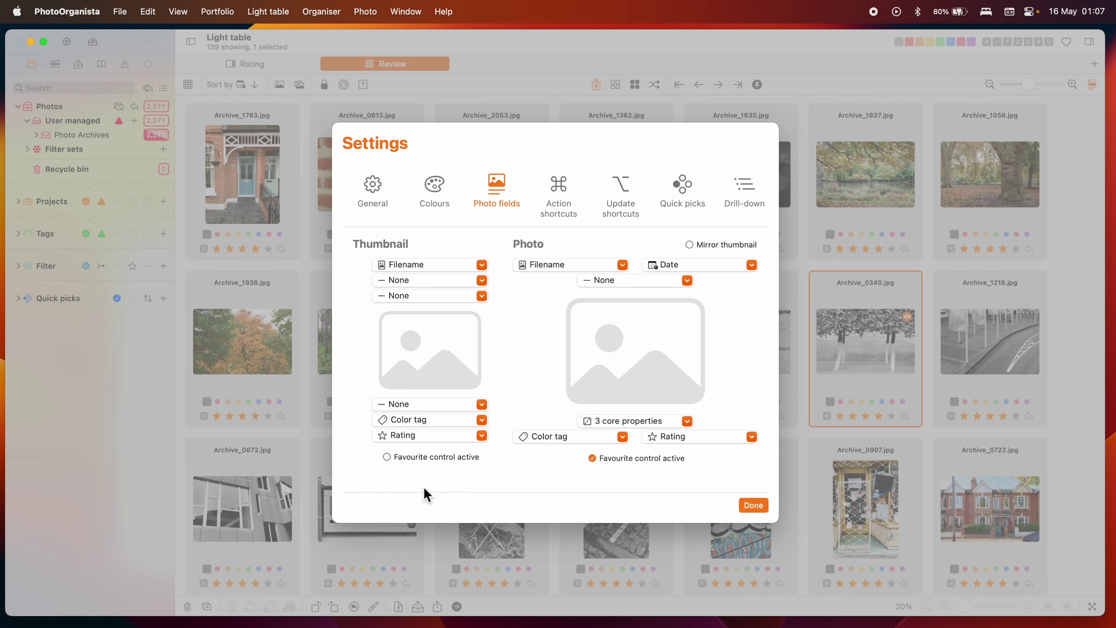
{"action": "left_click", "coordinate": [430, 459]}
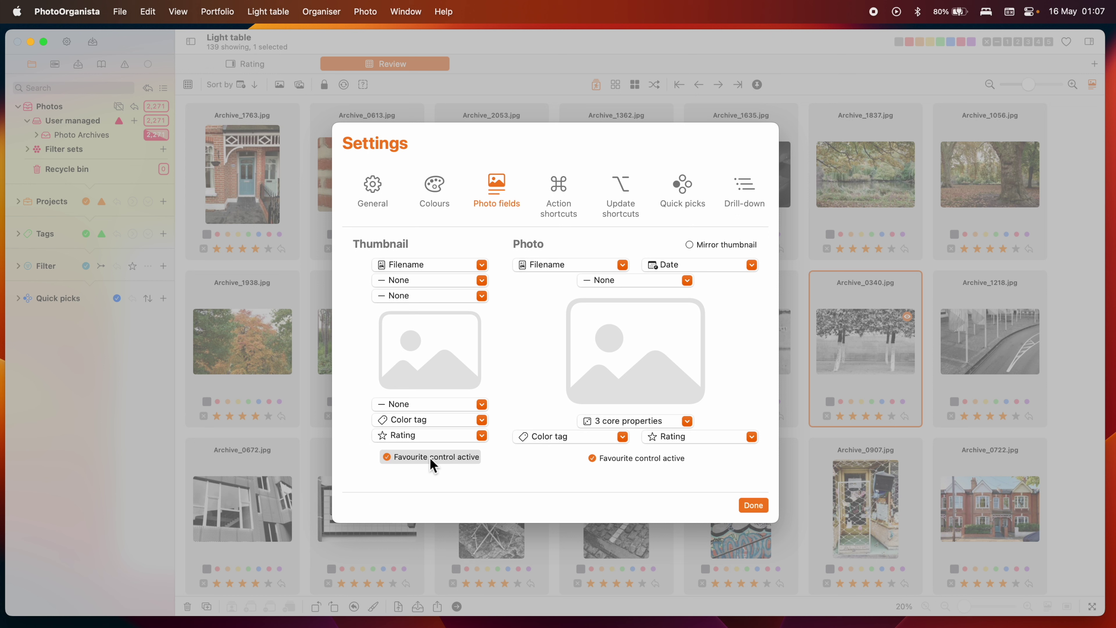
{"action": "left_click", "coordinate": [753, 505]}
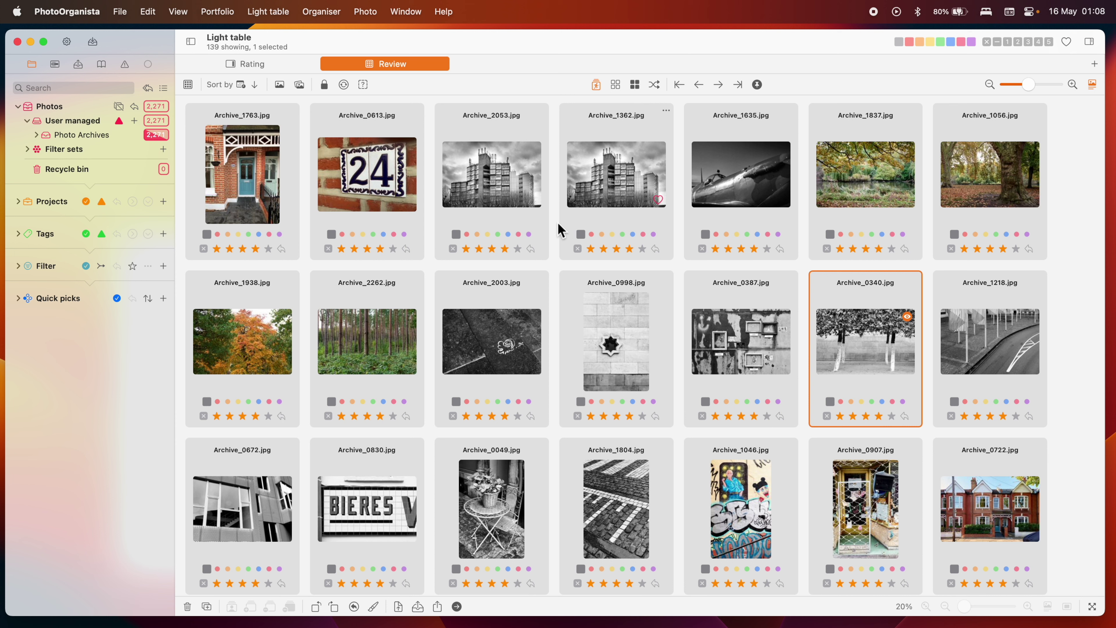
Step: Select Archive_2053, switch to Archive_1635, and add Archive_2053, Archive_0613 and Archive_2003 to the selection
{"action": "left_click", "coordinate": [511, 186]}
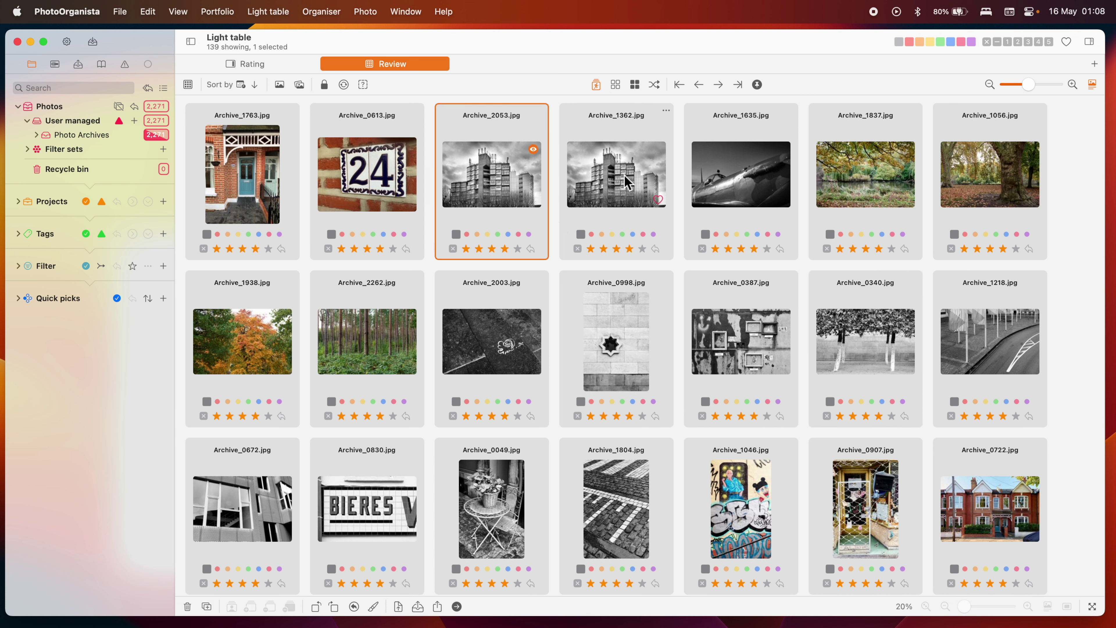
{"action": "left_click", "coordinate": [713, 190]}
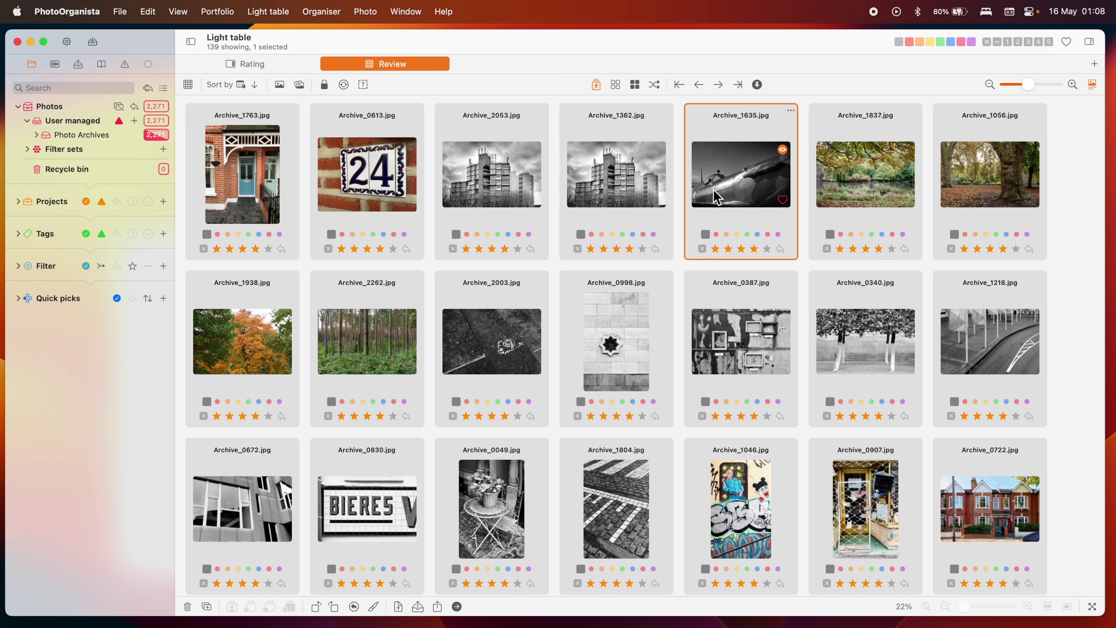
{"action": "left_click", "coordinate": [475, 184], "text": "super"}
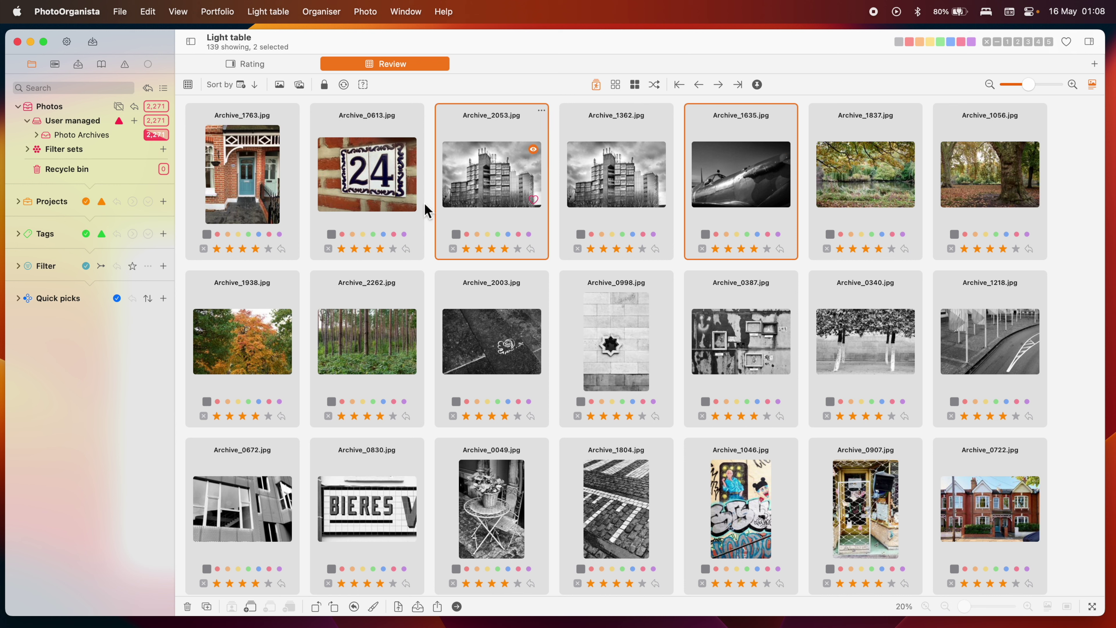
{"action": "left_click", "coordinate": [383, 198], "text": "super"}
{"action": "left_click", "coordinate": [474, 326], "text": "super"}
Step: Select the range of photos from Archive_2262 to Archive_1218 and invert the selection
{"action": "left_click", "coordinate": [377, 355]}
{"action": "left_click", "coordinate": [999, 336], "text": "shift"}
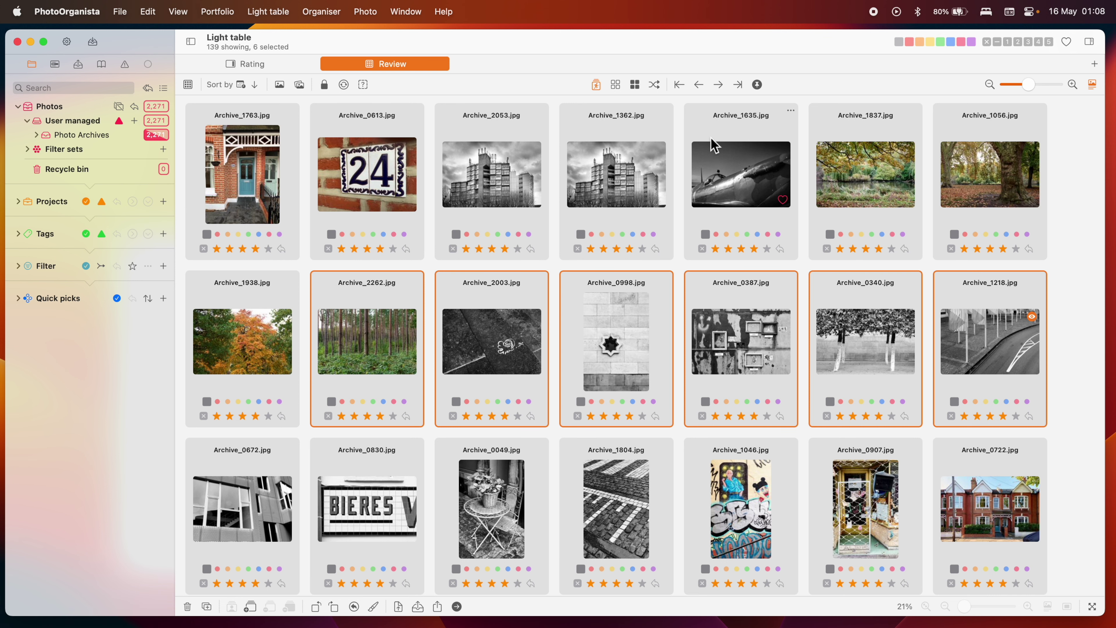
{"action": "left_click", "coordinate": [655, 86]}
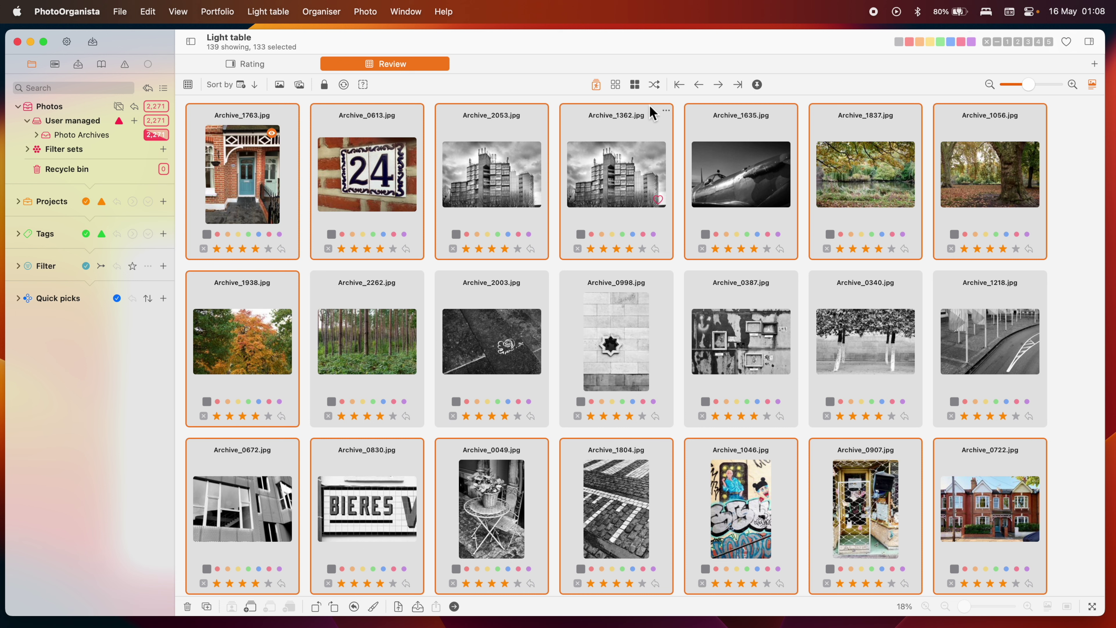
Step: Clear the inverted selection, then select all photos in the light table and deselect them again
{"action": "left_click", "coordinate": [615, 86]}
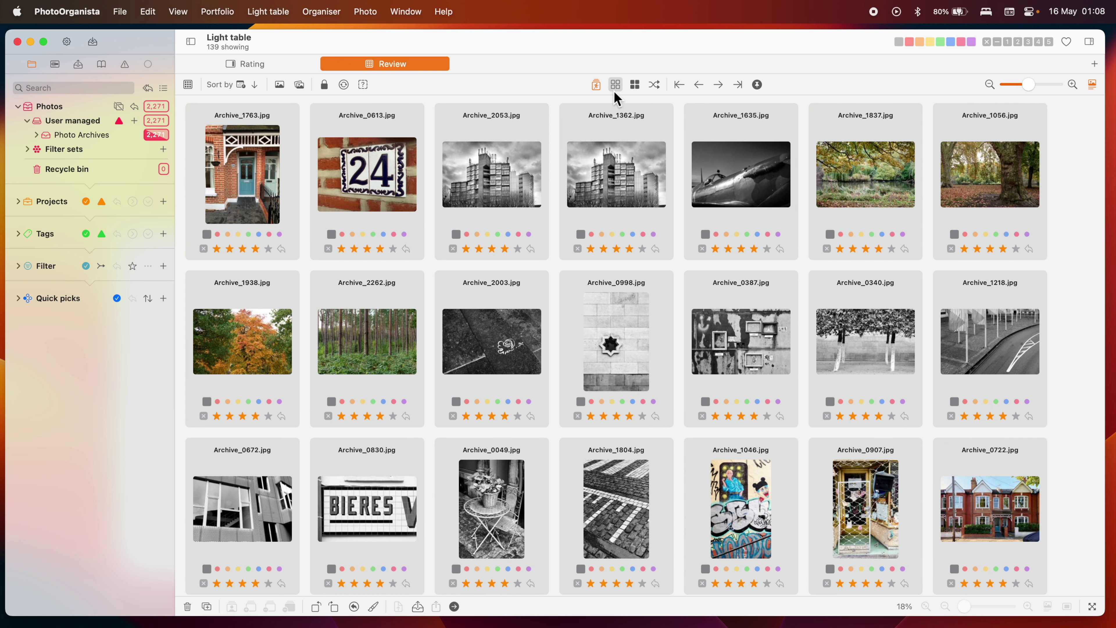
{"action": "left_click", "coordinate": [634, 84]}
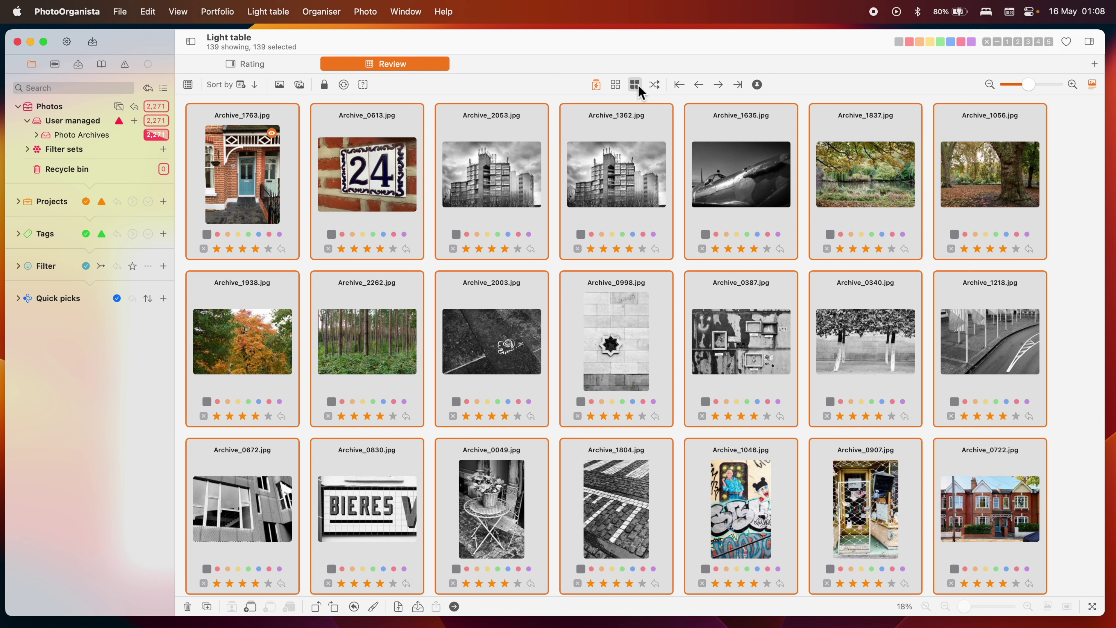
{"action": "left_click", "coordinate": [616, 84]}
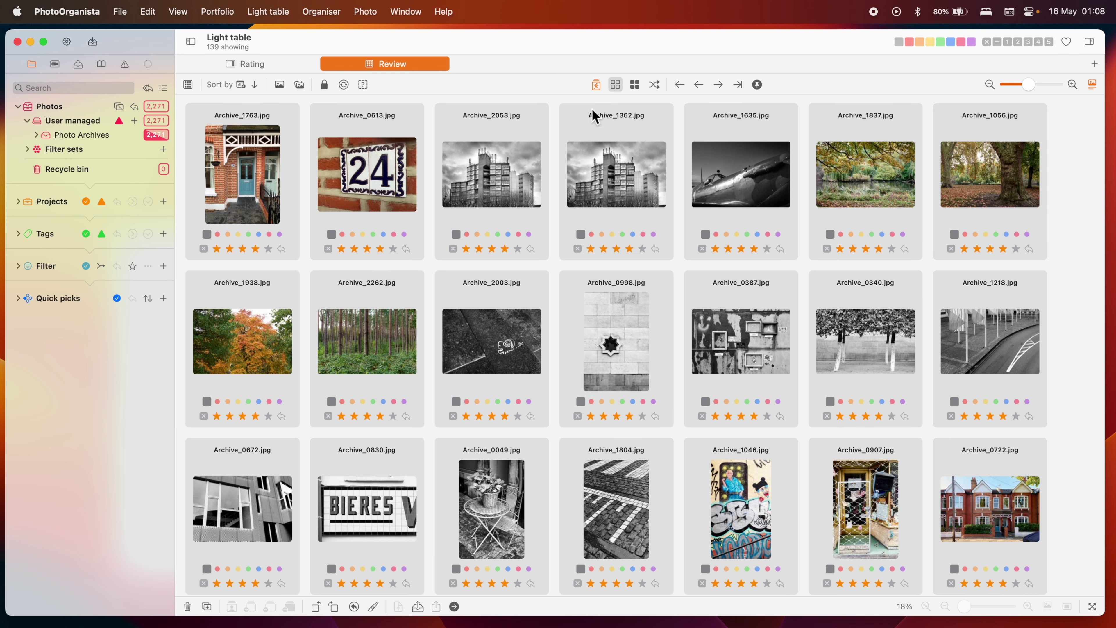
Step: Select Archive_2053, Archive_1362 and Archive_1635 together and rotate all three right by four quarter turns
{"action": "left_click", "coordinate": [524, 172]}
{"action": "left_click", "coordinate": [590, 168], "text": "super"}
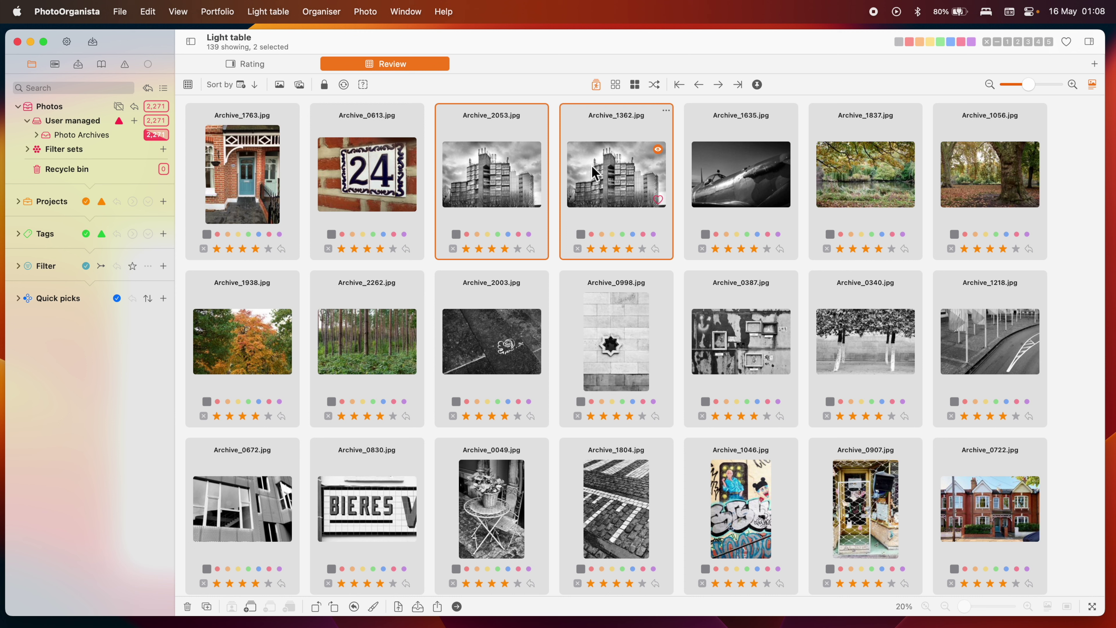
{"action": "left_click", "coordinate": [715, 180], "text": "super"}
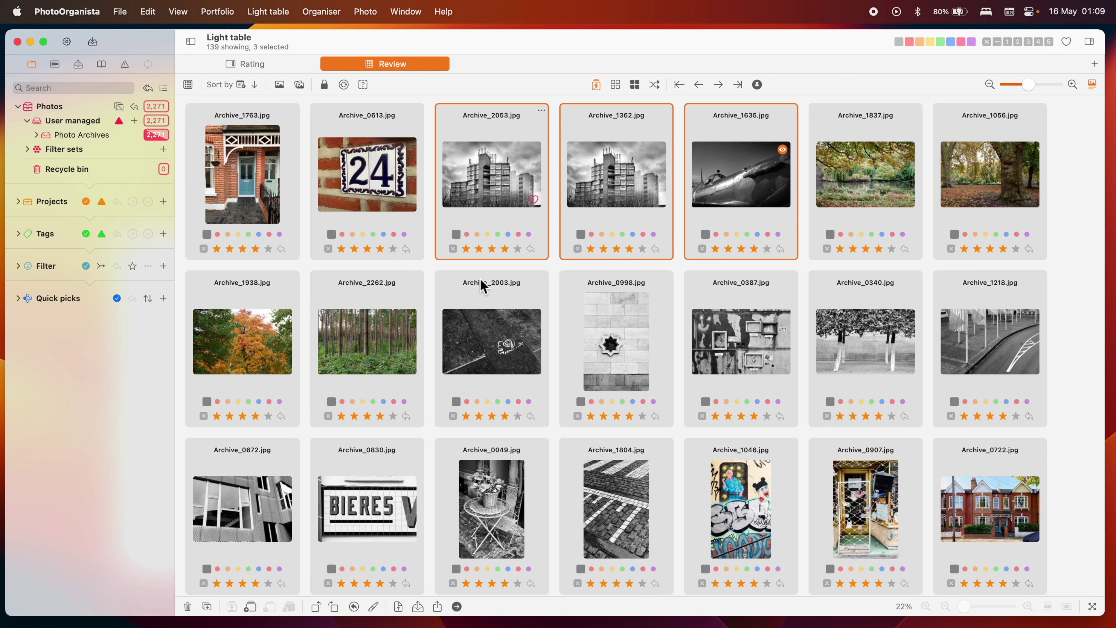
{"action": "left_click", "coordinate": [334, 606]}
{"action": "left_click", "coordinate": [334, 607]}
{"action": "left_click", "coordinate": [334, 607]}
{"action": "left_click", "coordinate": [335, 608]}
Step: Turn off updating all selected photos together, rotate only the active Archive_1635 right by four quarter turns, and clear the selection
{"action": "left_click", "coordinate": [595, 87]}
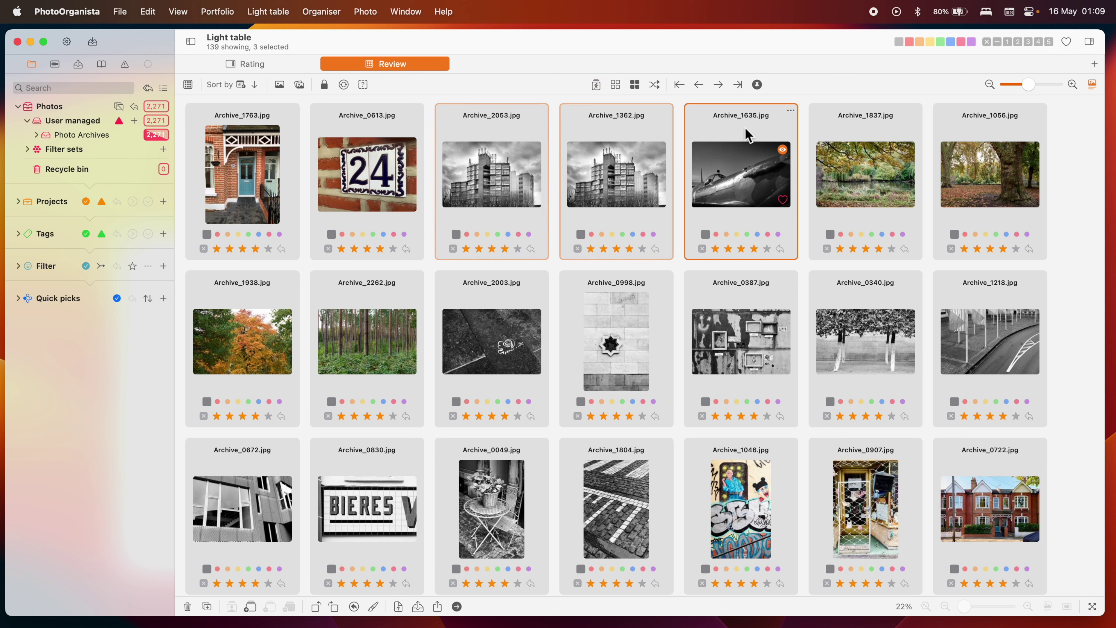
{"action": "left_click", "coordinate": [334, 607]}
{"action": "left_click", "coordinate": [334, 607]}
{"action": "left_click", "coordinate": [333, 606]}
{"action": "left_click", "coordinate": [333, 606]}
{"action": "left_click", "coordinate": [616, 85]}
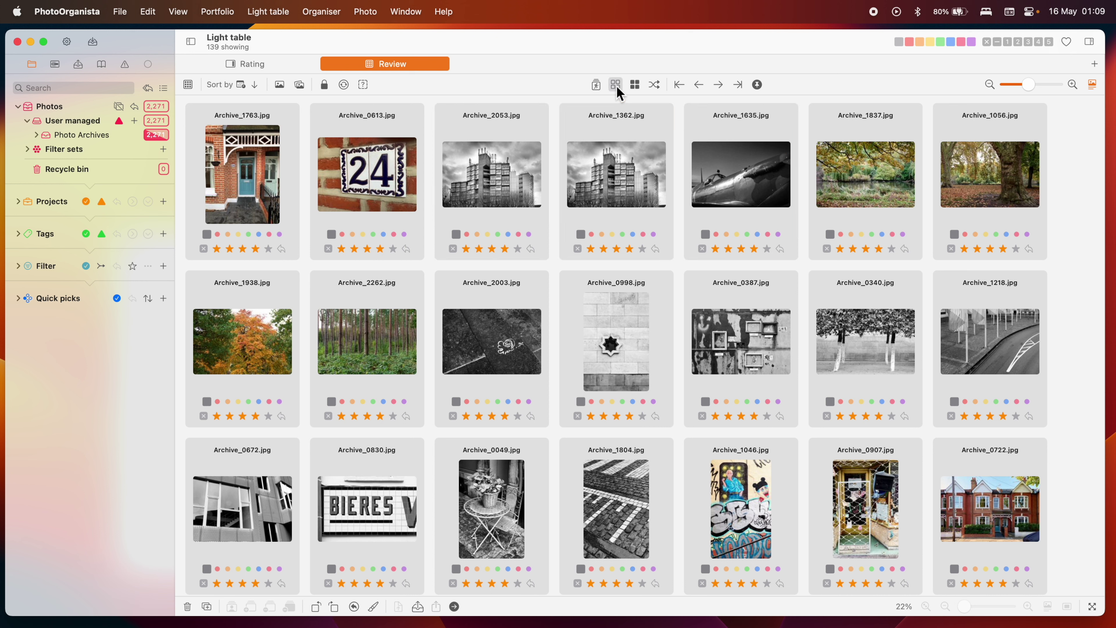
Step: From Archive_0613, step two photos forward and one back, and jump to the first, the last and the first photo again
{"action": "mouse_move", "coordinate": [373, 202]}
{"action": "left_click", "coordinate": [372, 201]}
{"action": "left_click", "coordinate": [720, 86]}
{"action": "left_click", "coordinate": [719, 86]}
{"action": "left_click", "coordinate": [700, 87]}
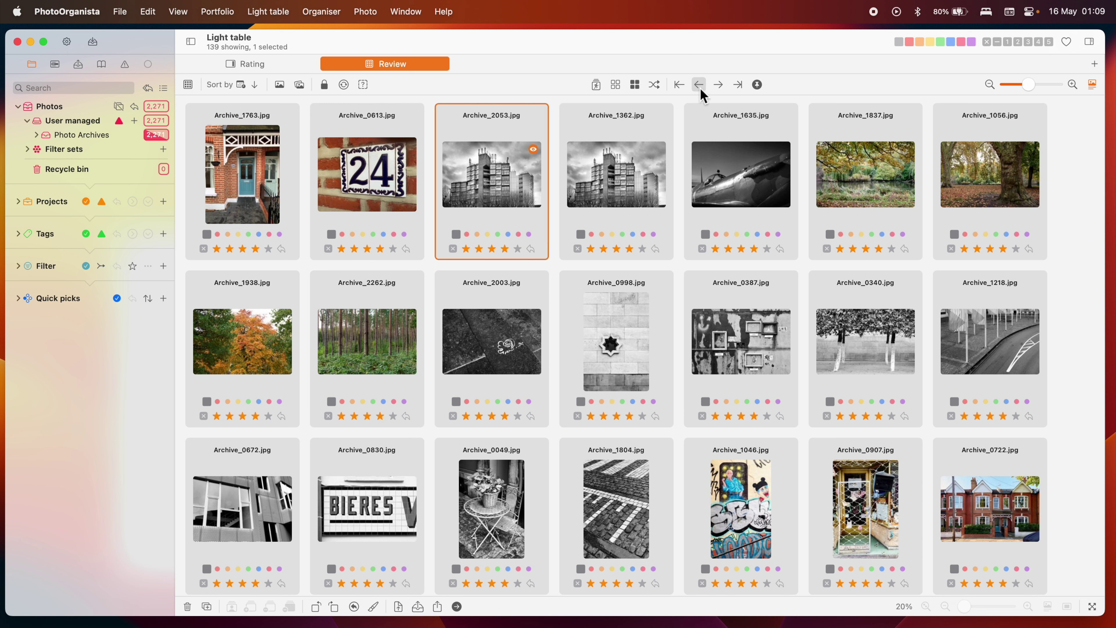
{"action": "left_click", "coordinate": [681, 89]}
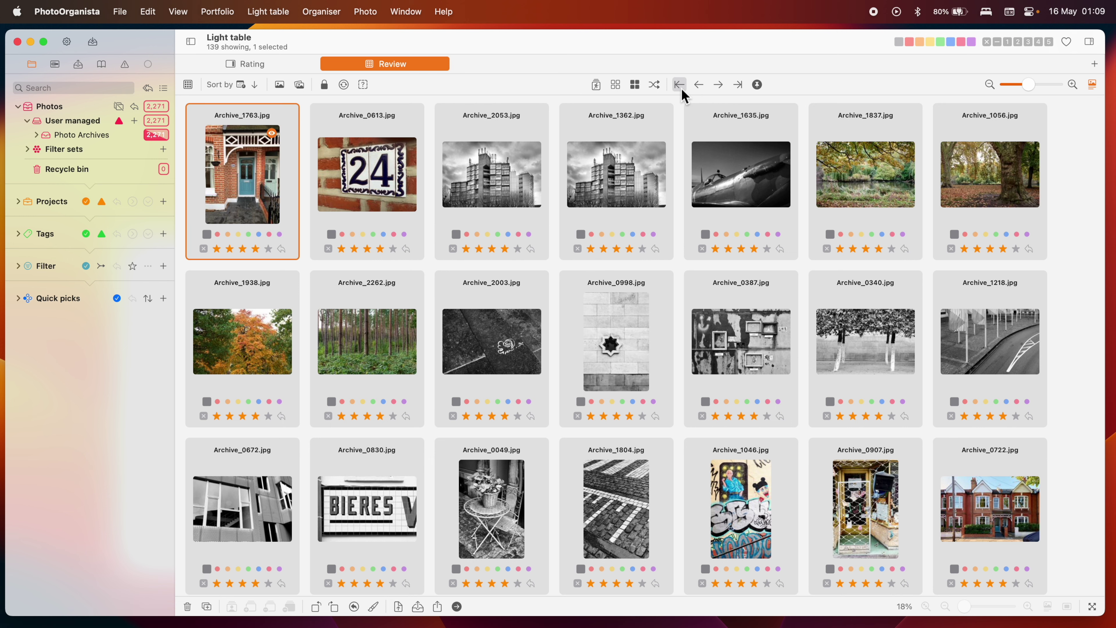
{"action": "left_click", "coordinate": [739, 85]}
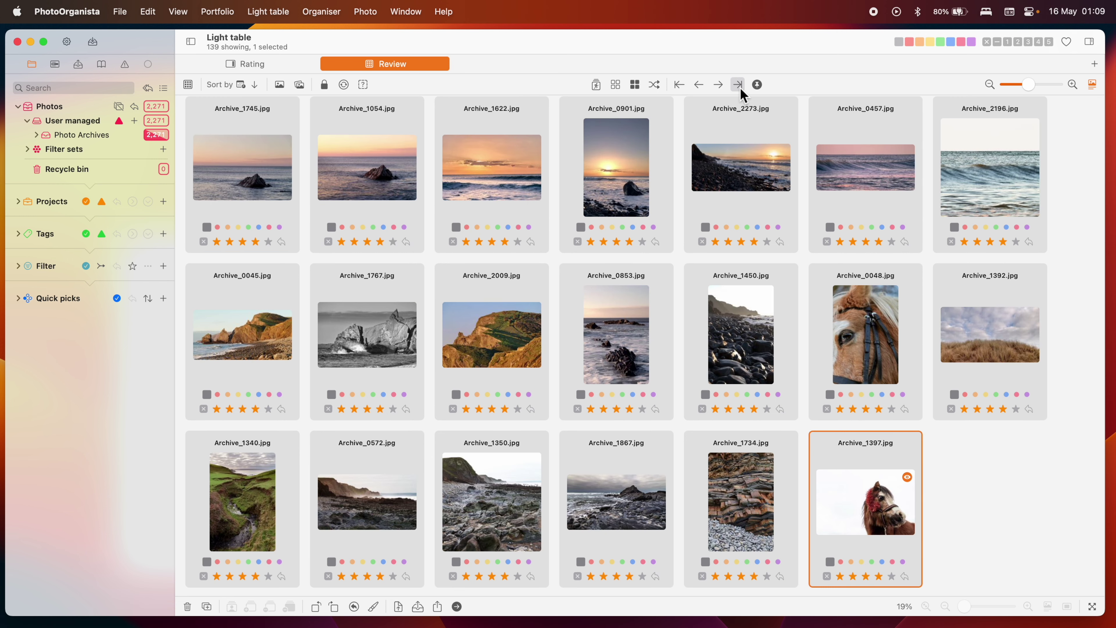
{"action": "left_click", "coordinate": [686, 86]}
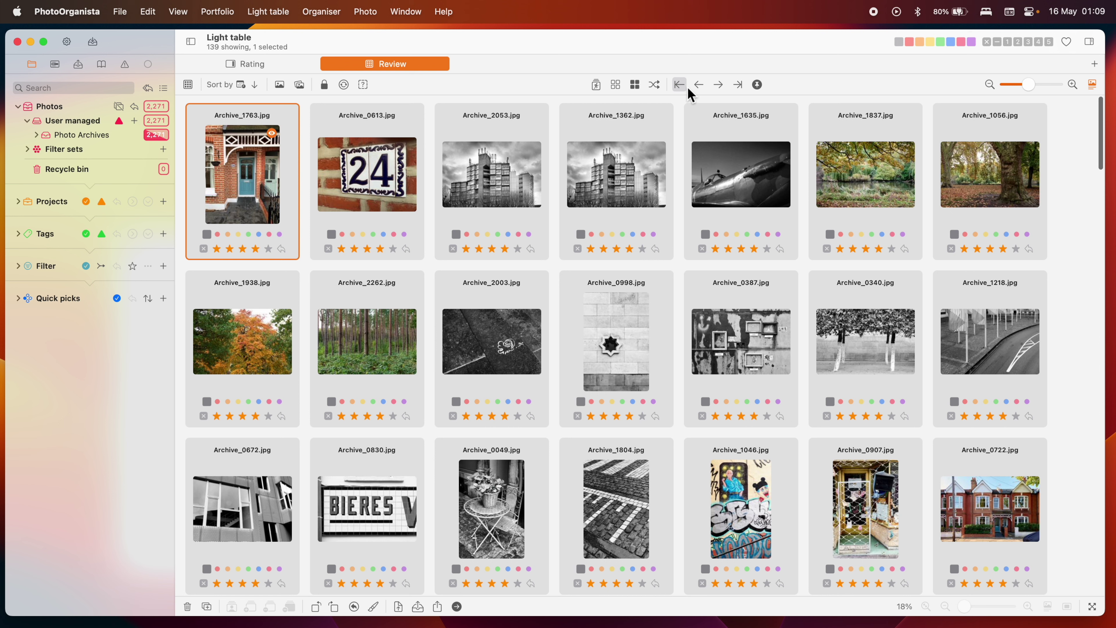
Step: Move from the first photo to Archive_2053 and extend the selection through Archive_1056
{"action": "key", "text": "Right"}
{"action": "key", "text": "Right"}
{"action": "left_click", "coordinate": [614, 179], "text": "shift"}
{"action": "left_click", "coordinate": [734, 187], "text": "shift"}
{"action": "left_click", "coordinate": [842, 187], "text": "shift"}
{"action": "left_click", "coordinate": [949, 185], "text": "shift"}
Step: Cycle the active photo backwards repeatedly within the five selected photos and clear the selection
{"action": "left_click", "coordinate": [701, 85]}
{"action": "left_click", "coordinate": [701, 85]}
{"action": "left_click", "coordinate": [702, 85]}
{"action": "left_click", "coordinate": [702, 85]}
{"action": "left_click", "coordinate": [699, 84]}
{"action": "left_click", "coordinate": [698, 84]}
{"action": "left_click", "coordinate": [698, 84]}
{"action": "left_click", "coordinate": [699, 85]}
{"action": "left_click", "coordinate": [699, 84]}
{"action": "left_click", "coordinate": [698, 84]}
{"action": "left_click", "coordinate": [699, 84]}
{"action": "left_click", "coordinate": [702, 85]}
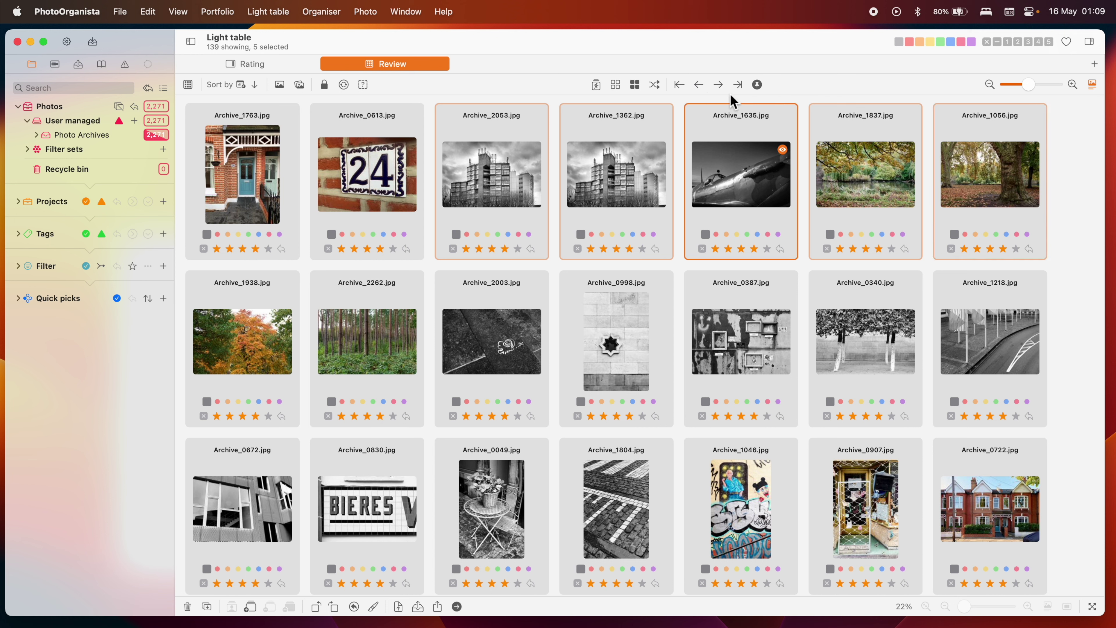
{"action": "left_click", "coordinate": [620, 86]}
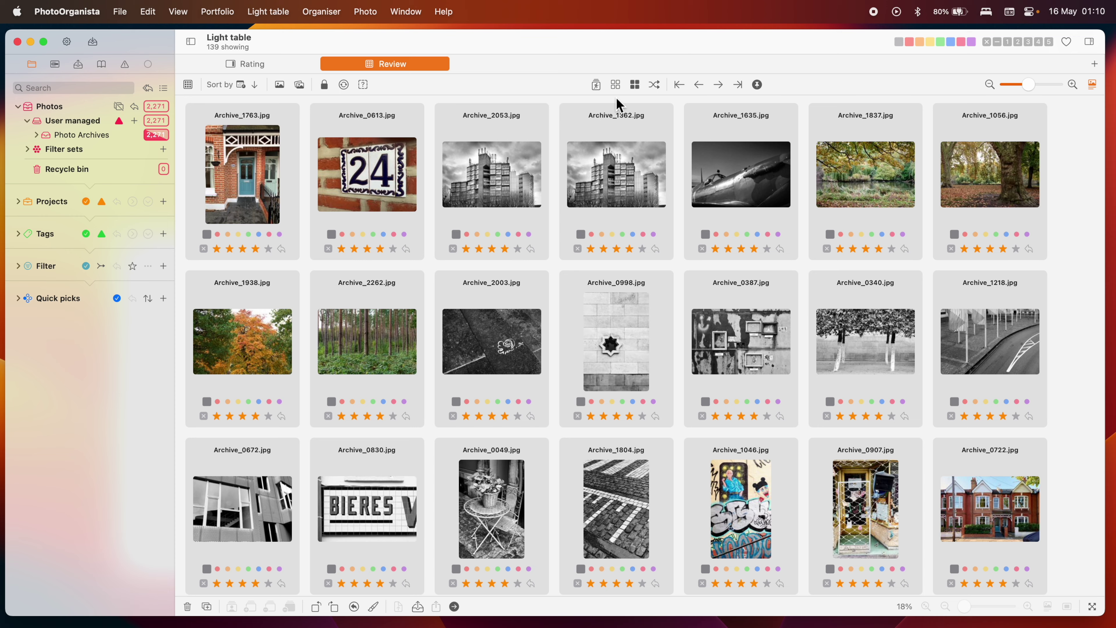
Step: Open Archive_0613 in the large photo view and move forward through the photos to Archive_1837
{"action": "double_click", "coordinate": [373, 182]}
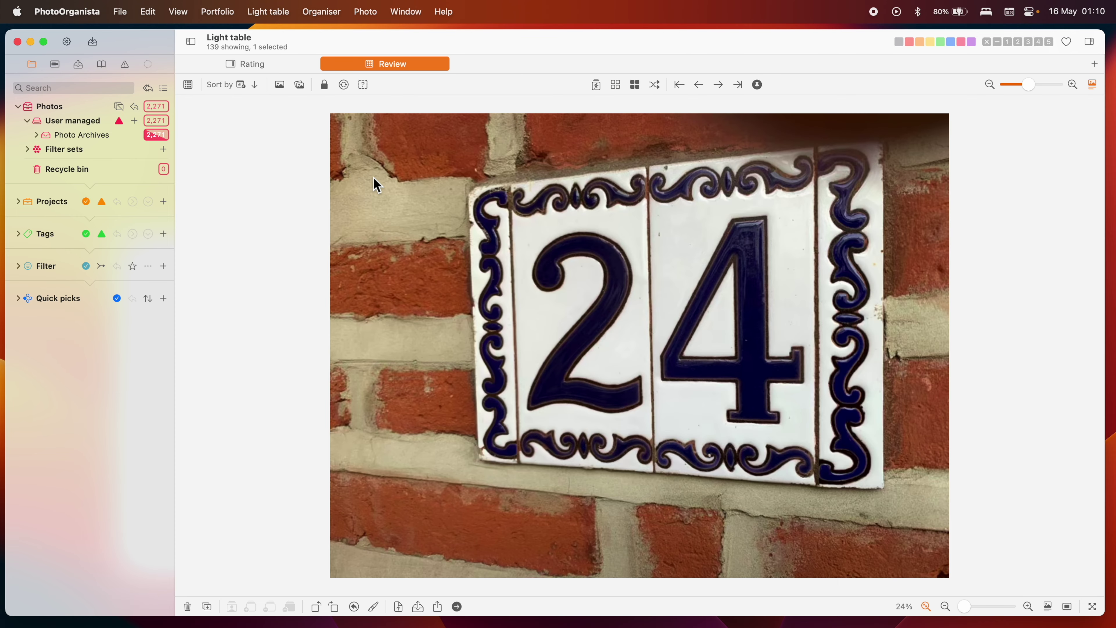
{"action": "left_click", "coordinate": [717, 84]}
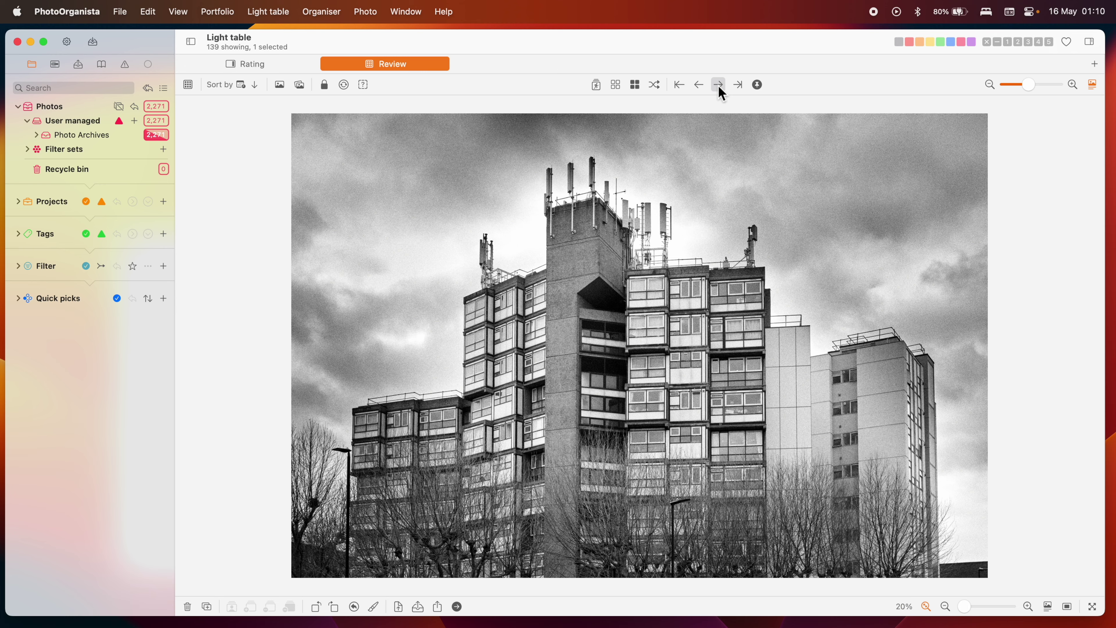
{"action": "left_click", "coordinate": [719, 85]}
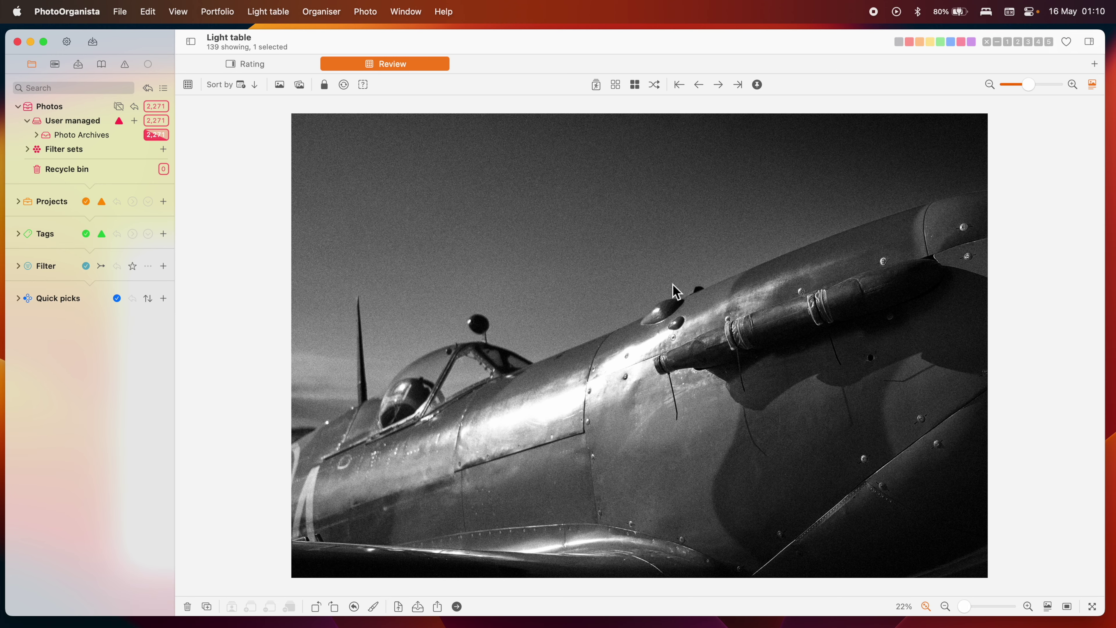
{"action": "left_click_drag", "start_coordinate": [727, 330], "coordinate": [169, 386]}
{"action": "left_click_drag", "start_coordinate": [660, 366], "coordinate": [425, 338]}
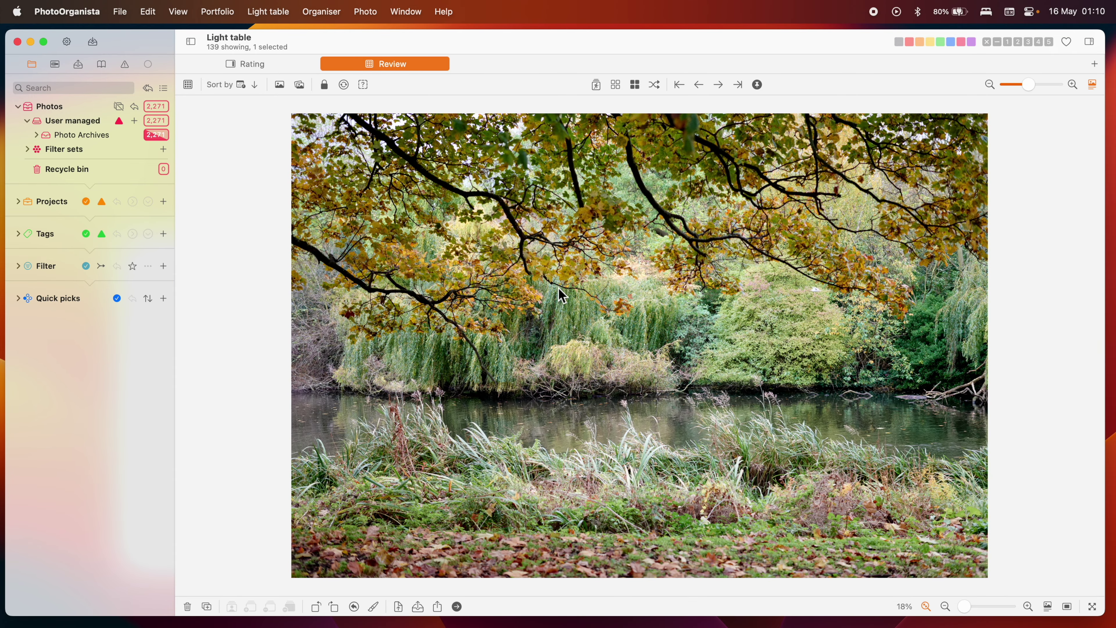
Step: Show the photo fields around the enlarged Archive_1837 and display it with a wider border
{"action": "left_click", "coordinate": [1049, 608]}
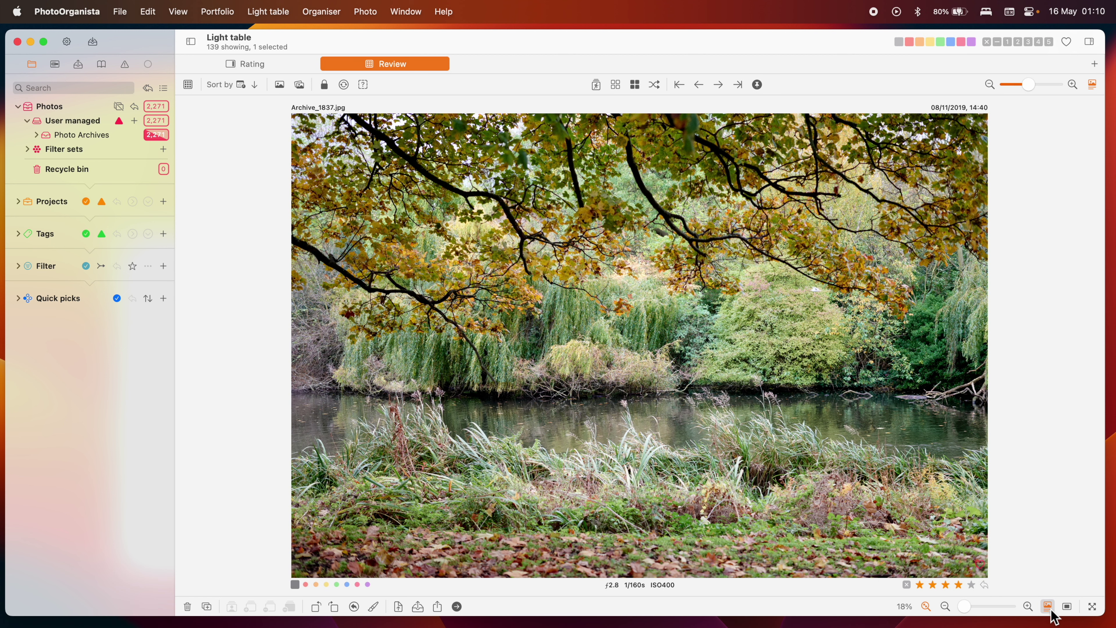
{"action": "left_click", "coordinate": [1067, 606]}
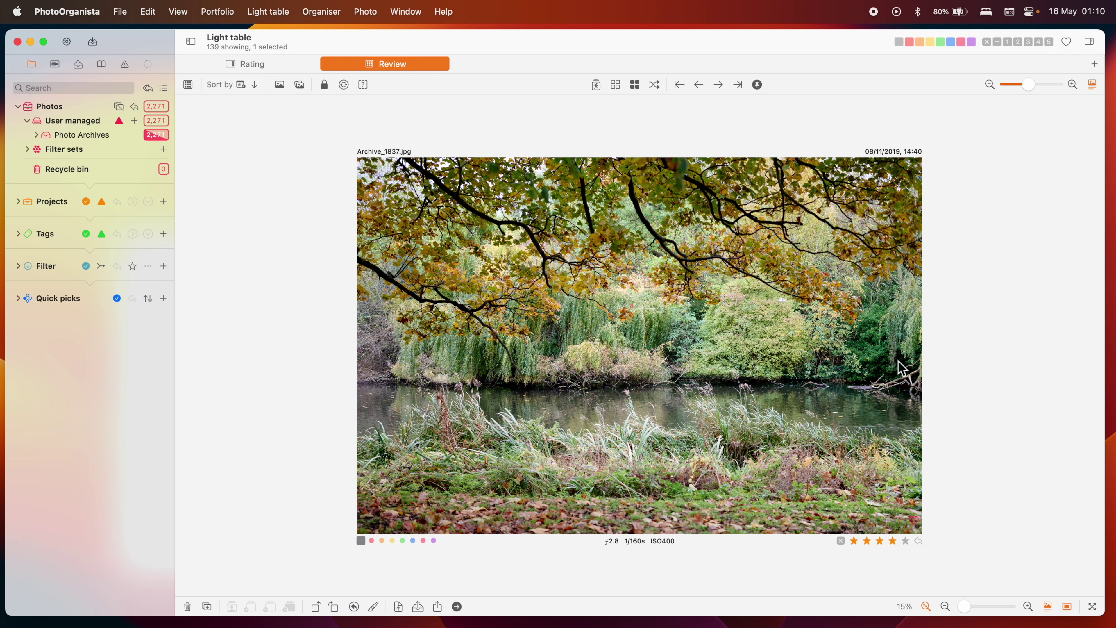
Step: Examine Archive_1837 at 100% zoom, moving around the image, and fit it back to the window
{"action": "left_click", "coordinate": [901, 609]}
{"action": "scroll", "coordinate": [741, 281], "scroll_direction": "up", "scroll_amount": 5}
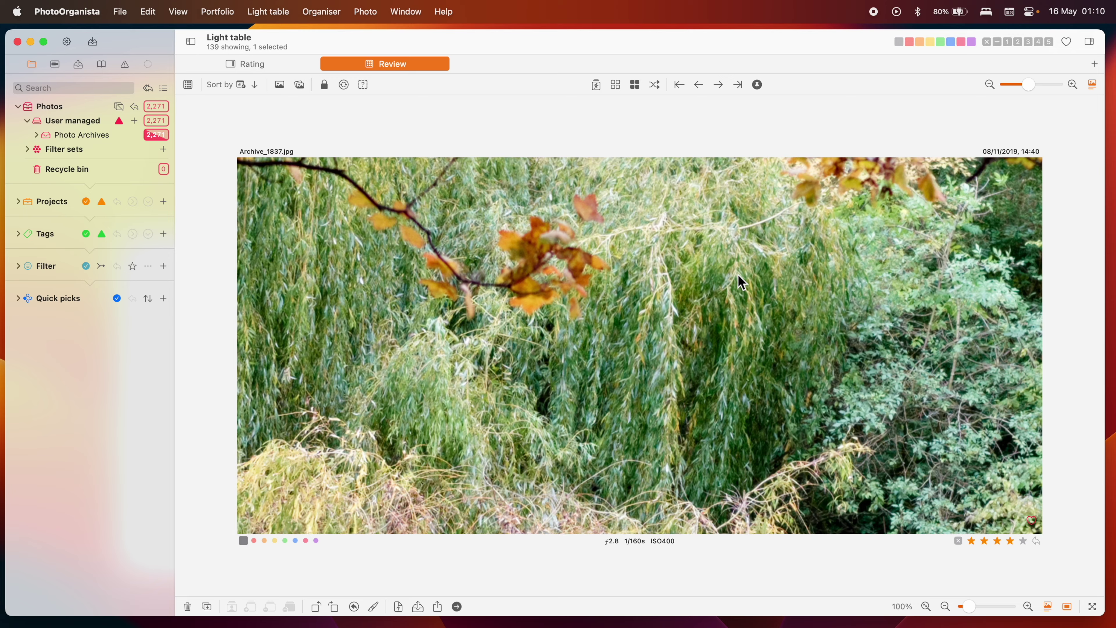
{"action": "scroll", "coordinate": [740, 281], "scroll_direction": "up", "scroll_amount": 5}
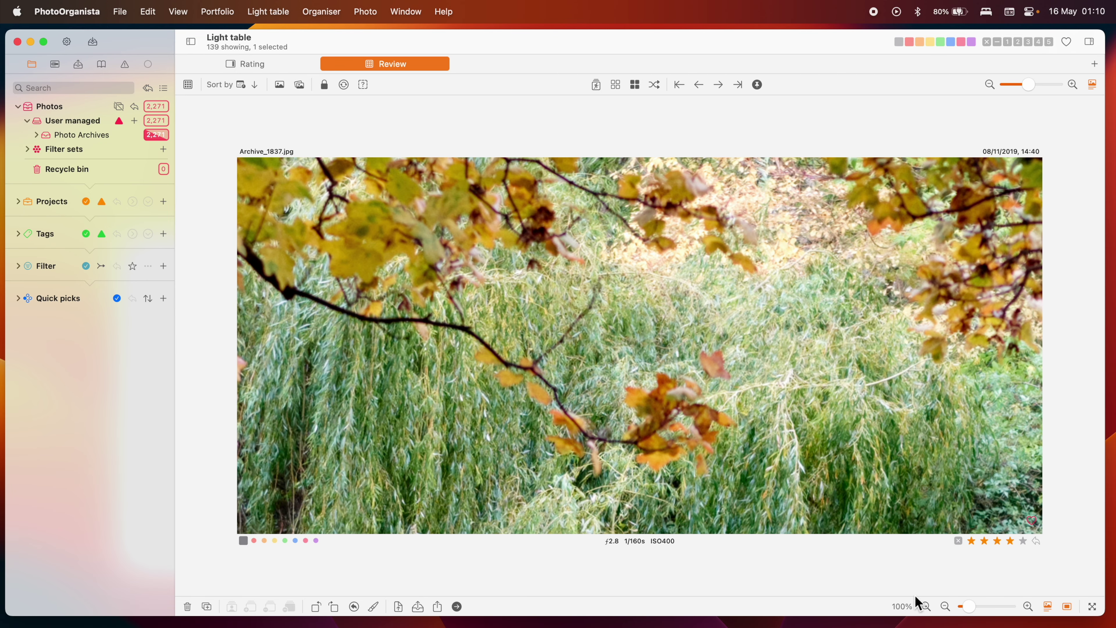
{"action": "left_click", "coordinate": [926, 607]}
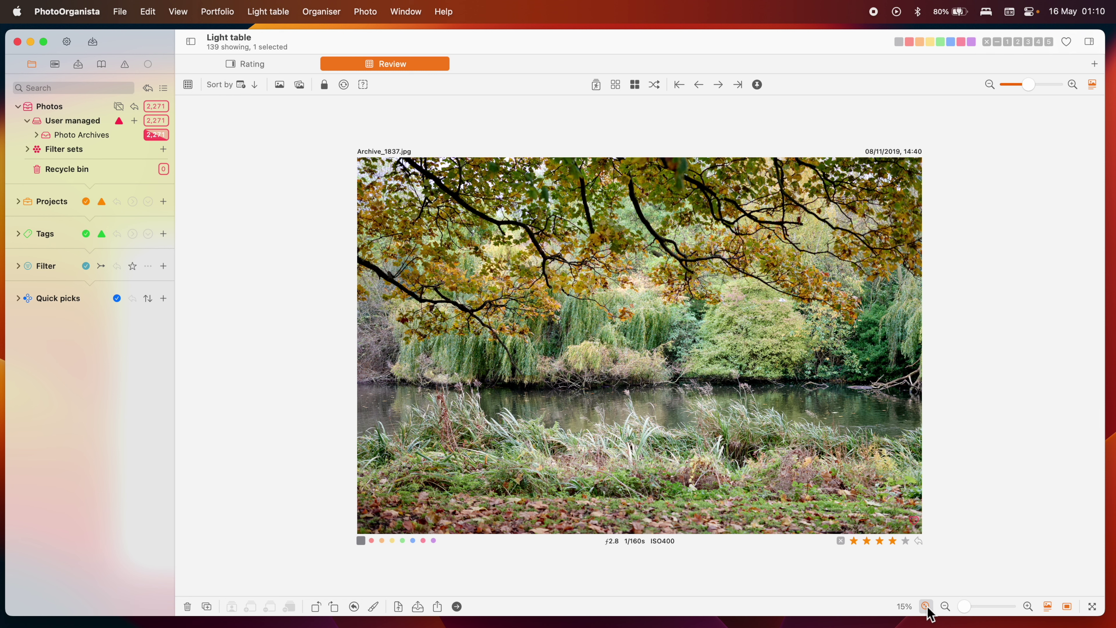
Step: Return to the thumbnails, set Archive_1938 as the comparison photo and open Archive_1837 beside it
{"action": "double_click", "coordinate": [631, 288]}
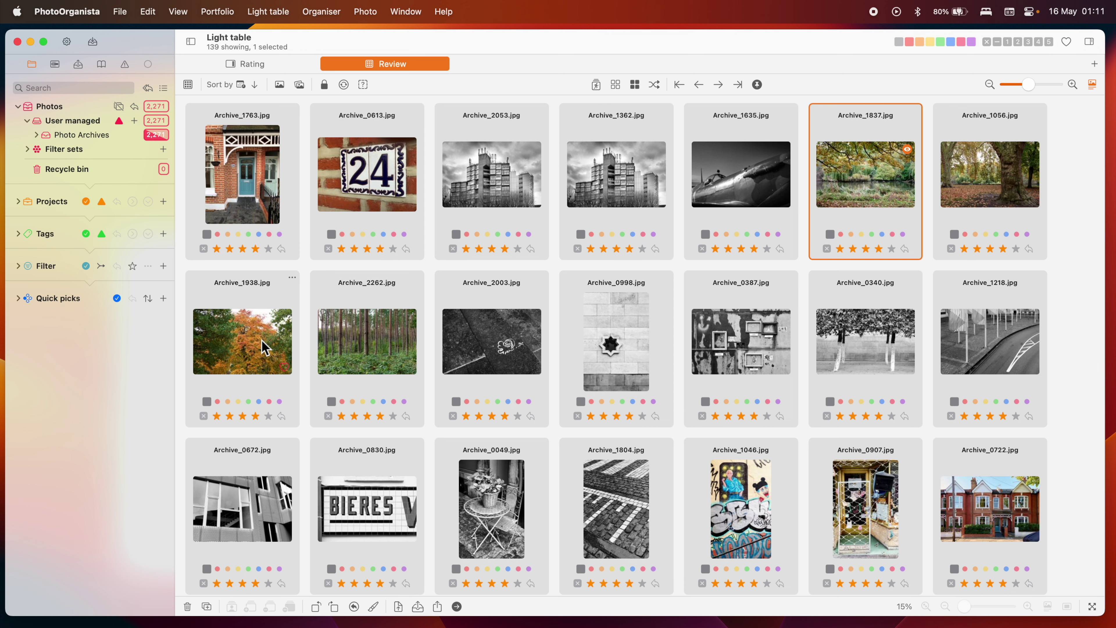
{"action": "left_click", "coordinate": [292, 278]}
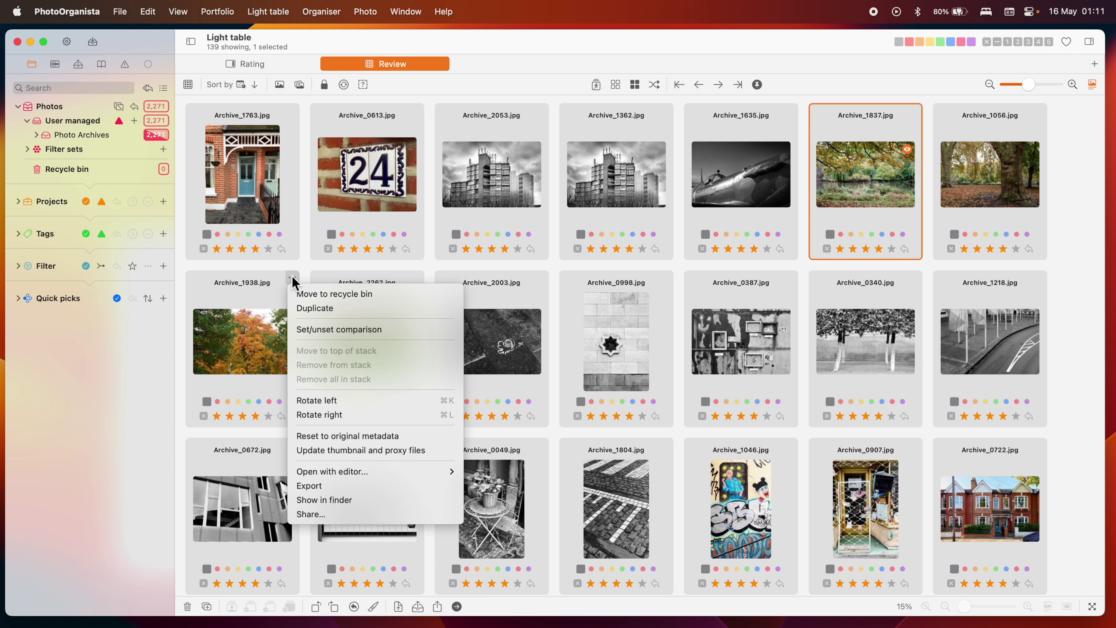
{"action": "left_click", "coordinate": [343, 329]}
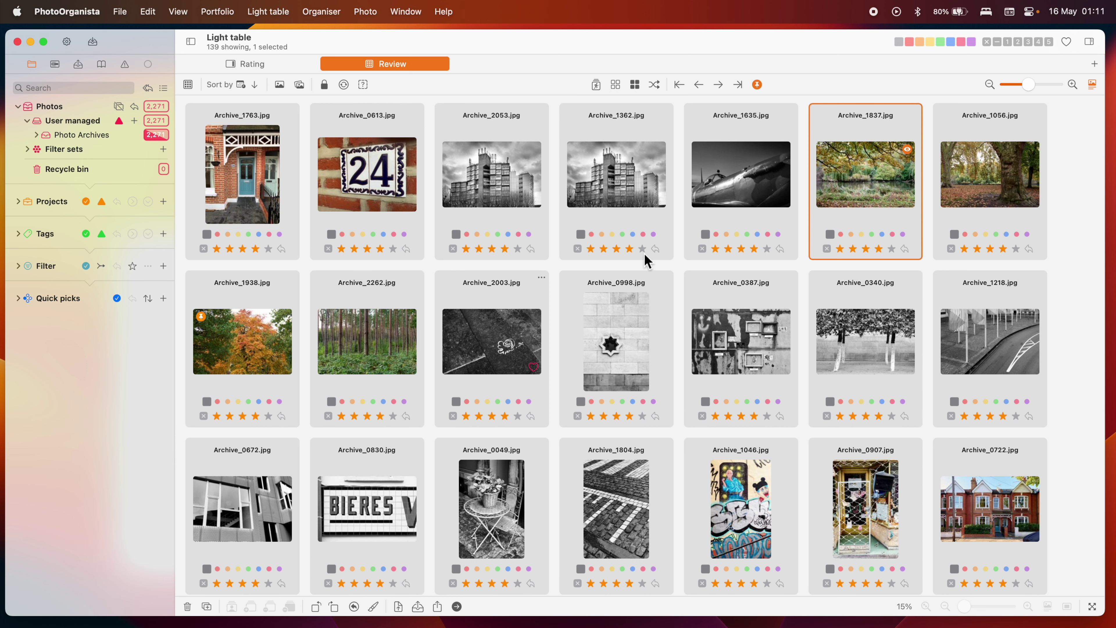
{"action": "double_click", "coordinate": [857, 185]}
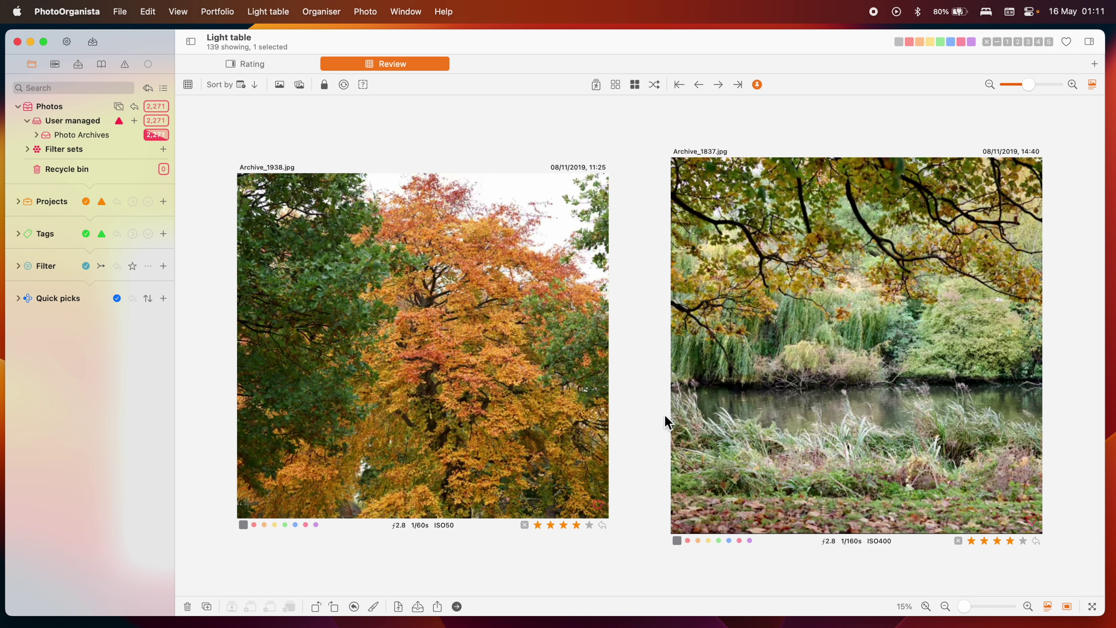
Step: Fit both compared photos to the window and move the photo beside Archive_1938 forward from Archive_1837 to Archive_2262
{"action": "left_click", "coordinate": [925, 606]}
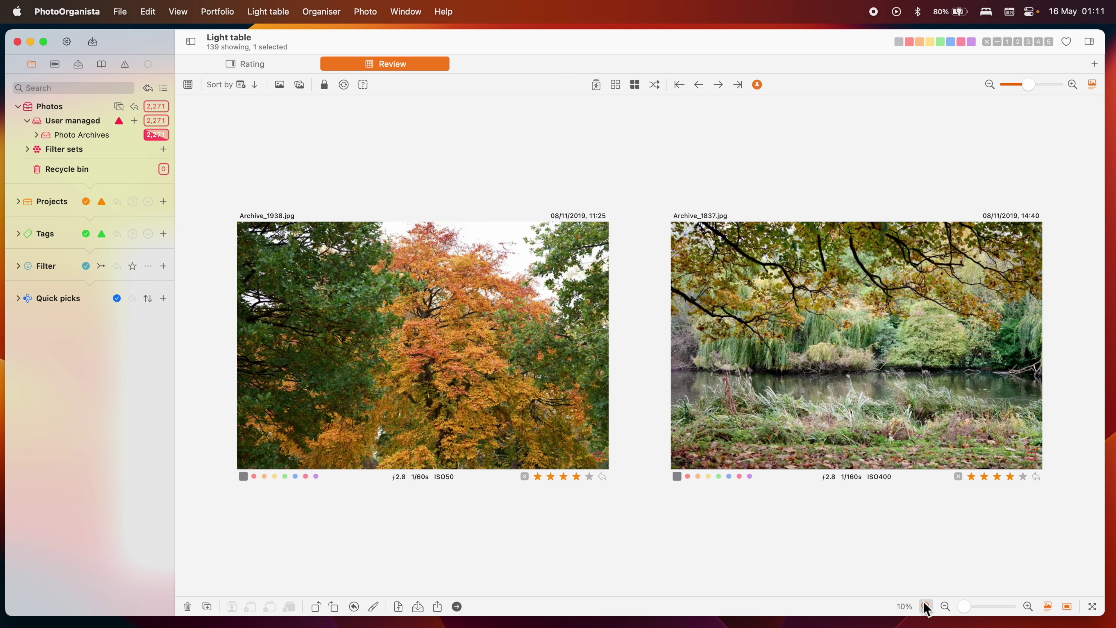
{"action": "left_click", "coordinate": [913, 376]}
{"action": "left_click_drag", "start_coordinate": [913, 376], "coordinate": [693, 424]}
{"action": "left_click_drag", "start_coordinate": [923, 390], "coordinate": [678, 419]}
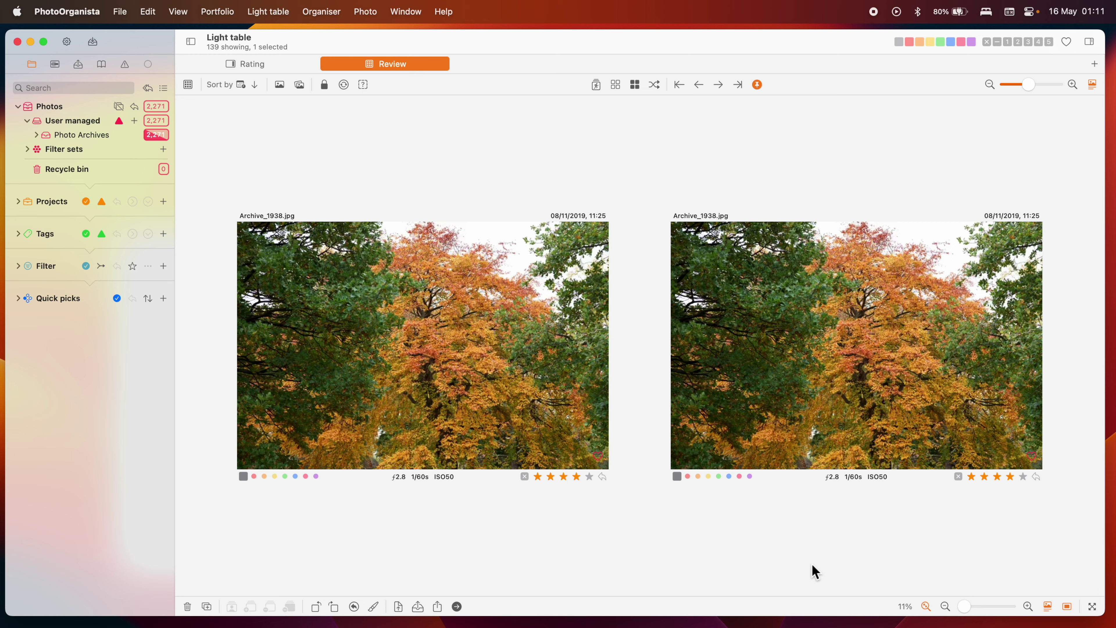
{"action": "left_click_drag", "start_coordinate": [885, 389], "coordinate": [640, 459]}
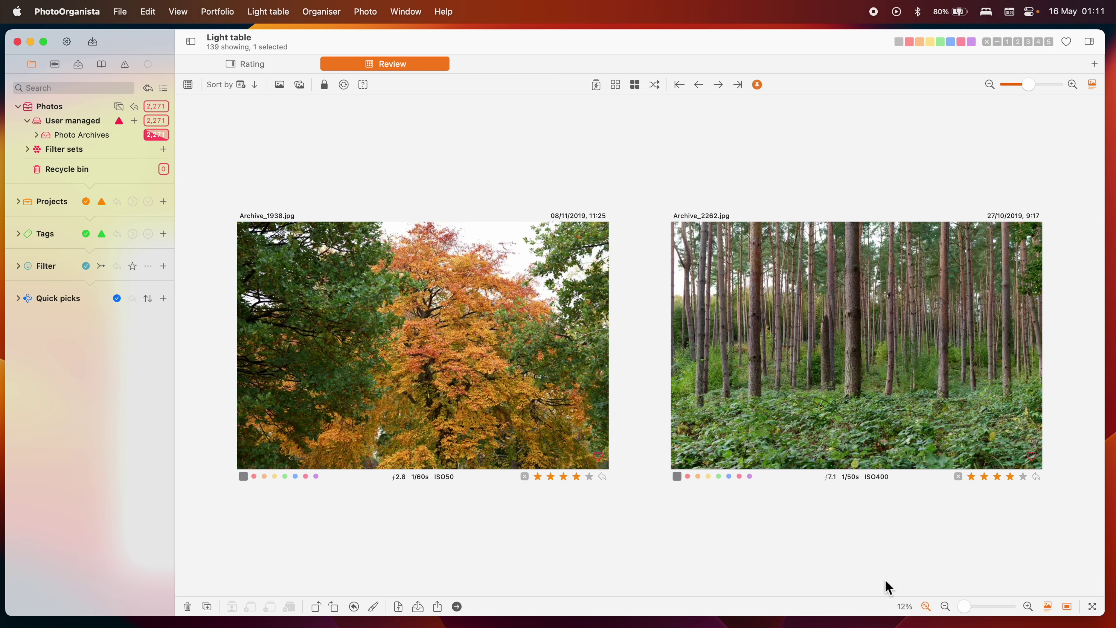
Step: Compare Archive_1938 and Archive_2262 at 100% zoom, fit them back to the window and return to the thumbnails
{"action": "left_click", "coordinate": [905, 607]}
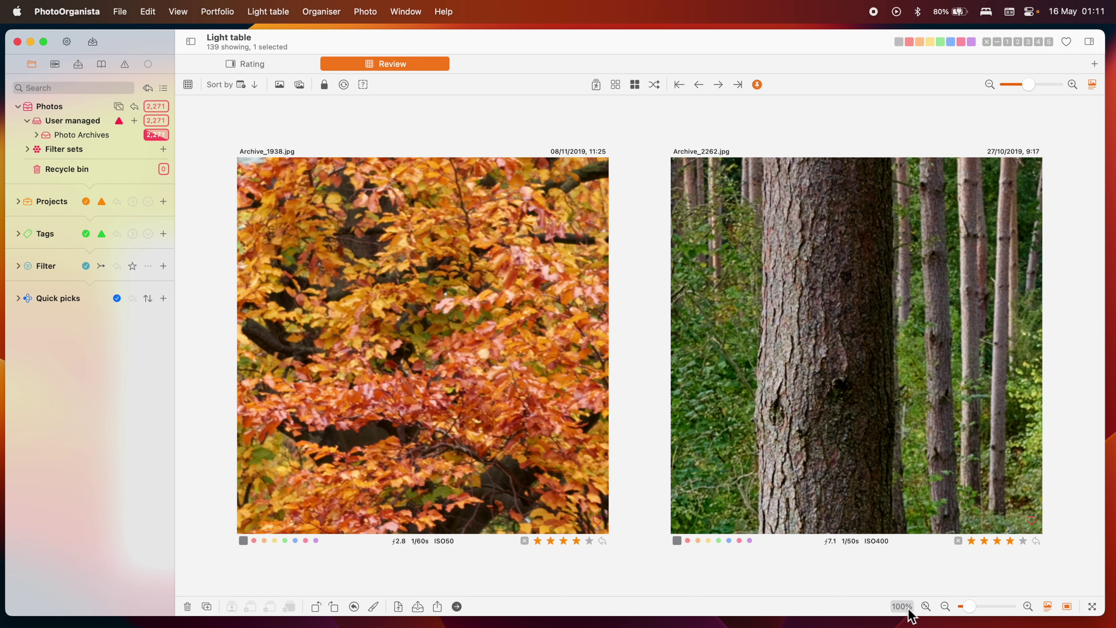
{"action": "left_click", "coordinate": [925, 606]}
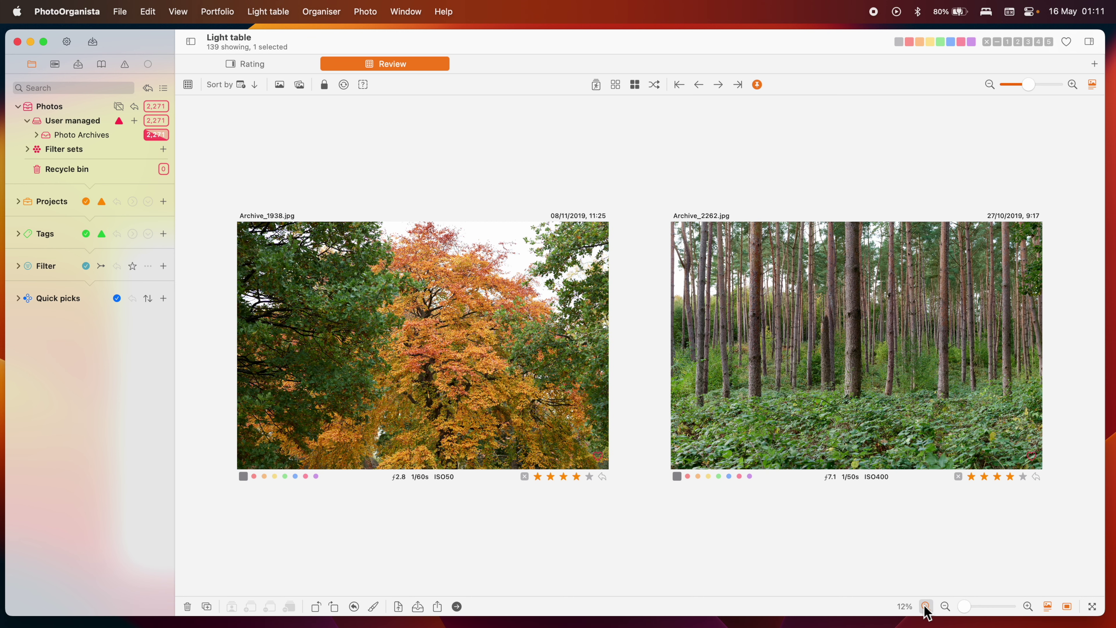
{"action": "left_click", "coordinate": [828, 371]}
{"action": "left_click", "coordinate": [833, 378]}
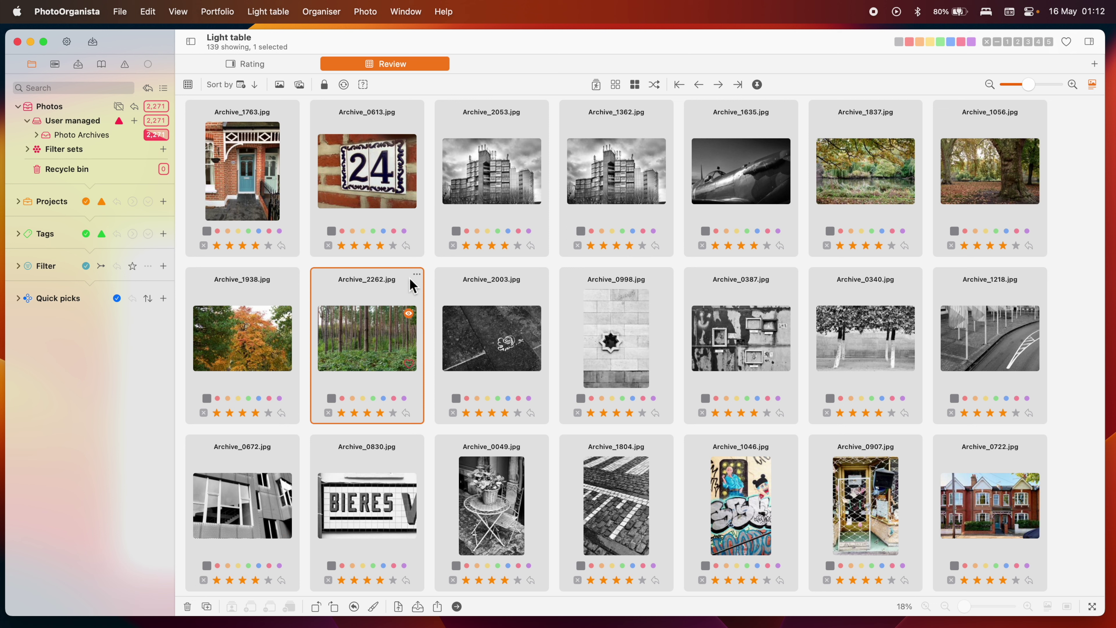
Step: Review the actions available for Archive_2262 and move that photo to the recycle bin
{"action": "left_click", "coordinate": [416, 273]}
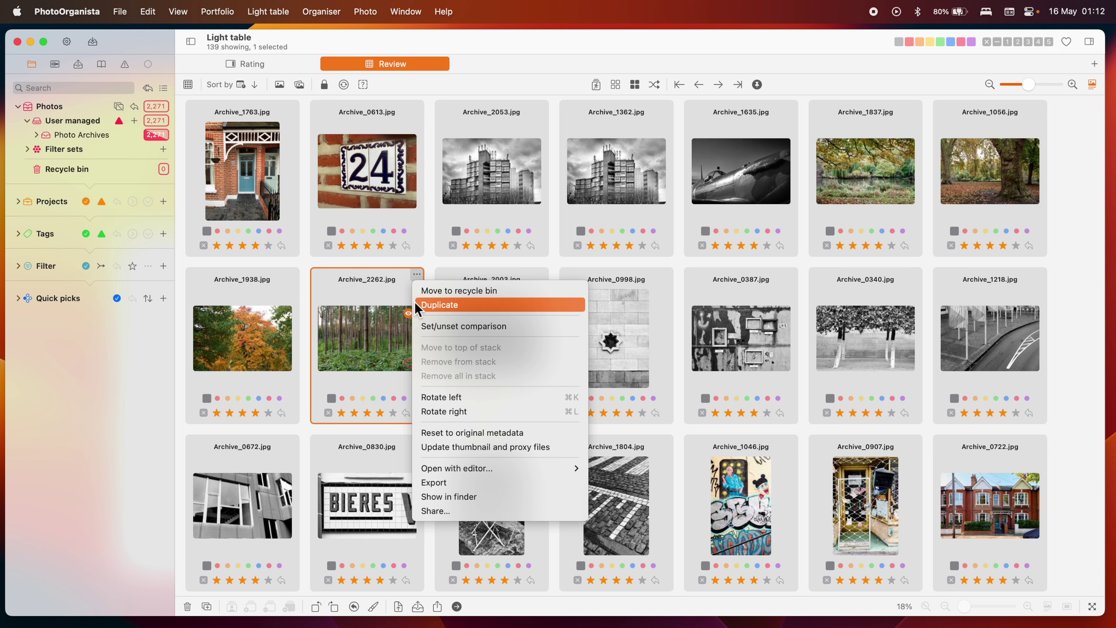
{"action": "left_click", "coordinate": [423, 257]}
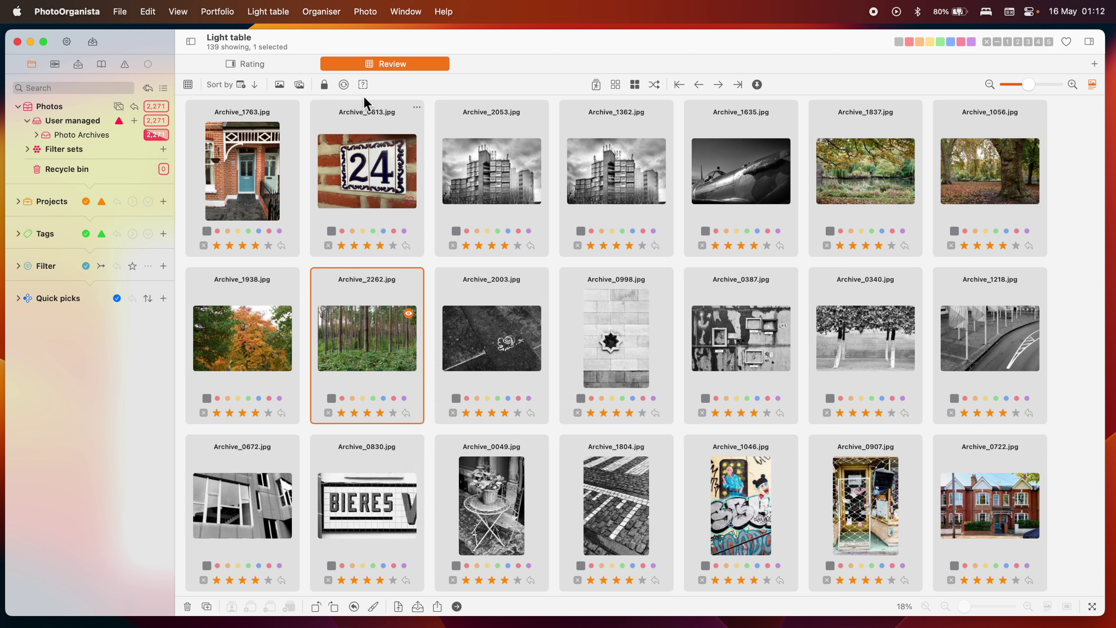
{"action": "left_click", "coordinate": [369, 12]}
{"action": "left_click", "coordinate": [559, 59]}
{"action": "left_click", "coordinate": [188, 607]}
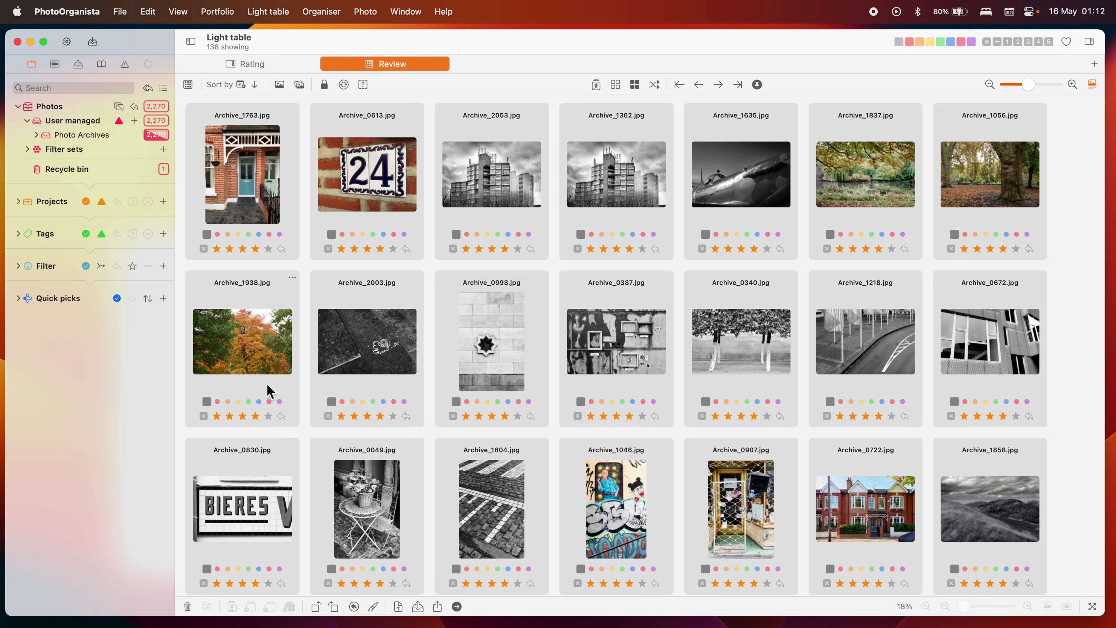
Step: Duplicate the Archive_2003 photo
{"action": "left_click", "coordinate": [377, 352]}
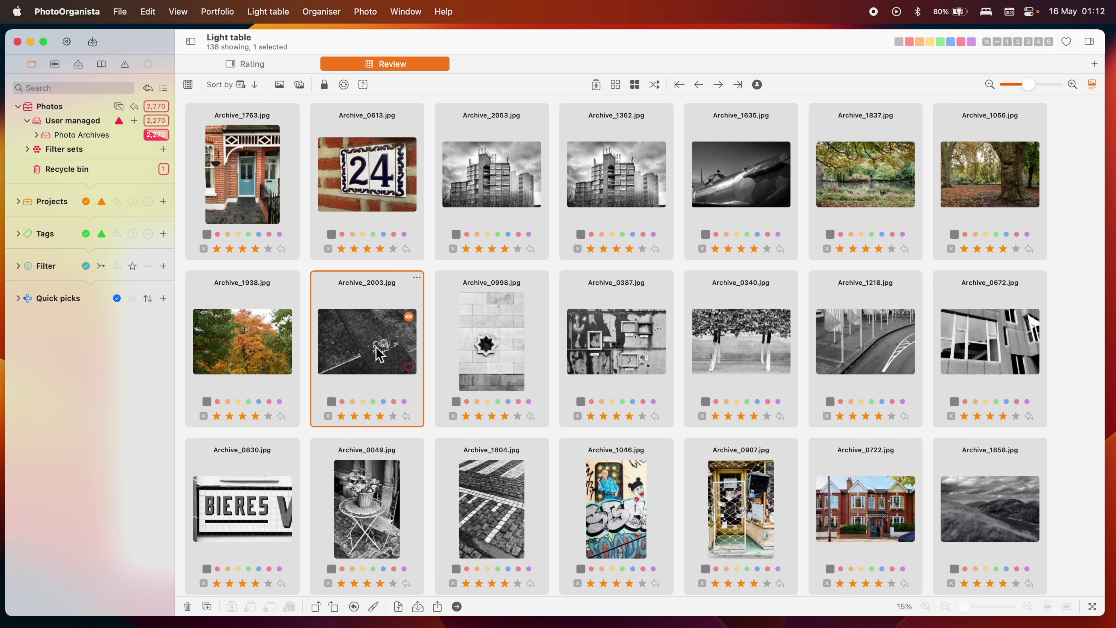
{"action": "left_click", "coordinate": [206, 607]}
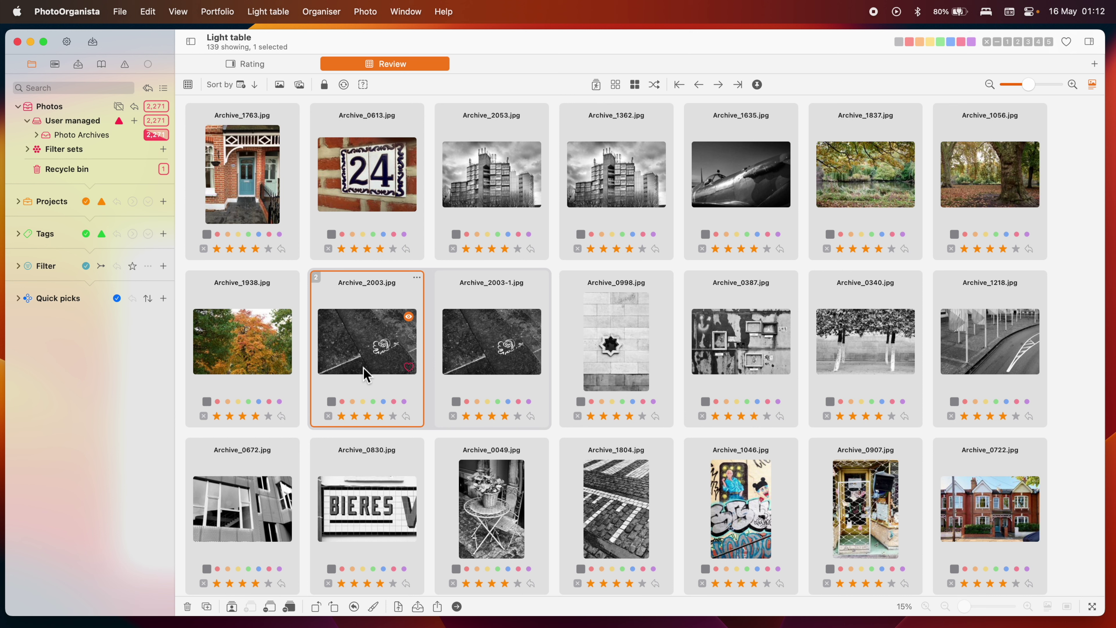
Step: Open Archive_1938 from the light table with Preview as the external editor
{"action": "left_click", "coordinate": [255, 347]}
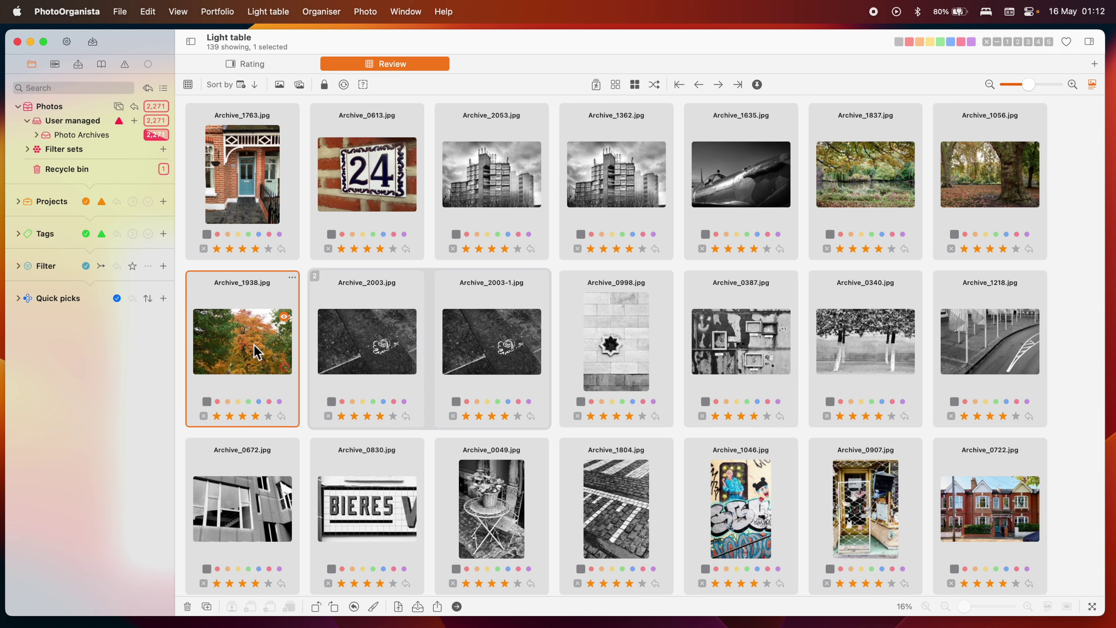
{"action": "left_click", "coordinate": [292, 277]}
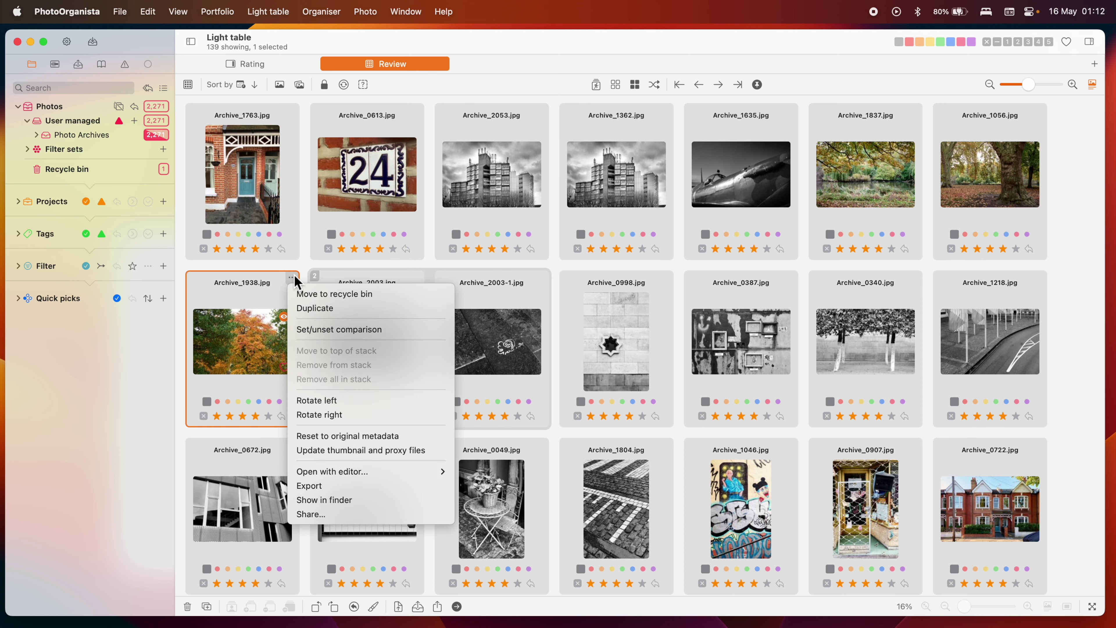
{"action": "mouse_move", "coordinate": [343, 470]}
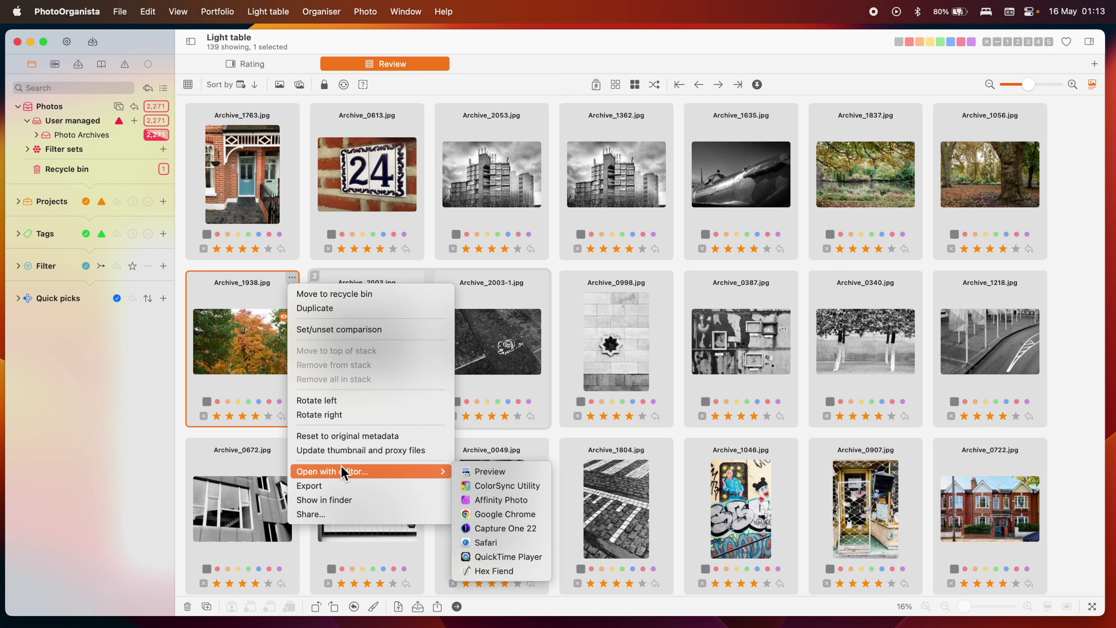
{"action": "left_click", "coordinate": [505, 470]}
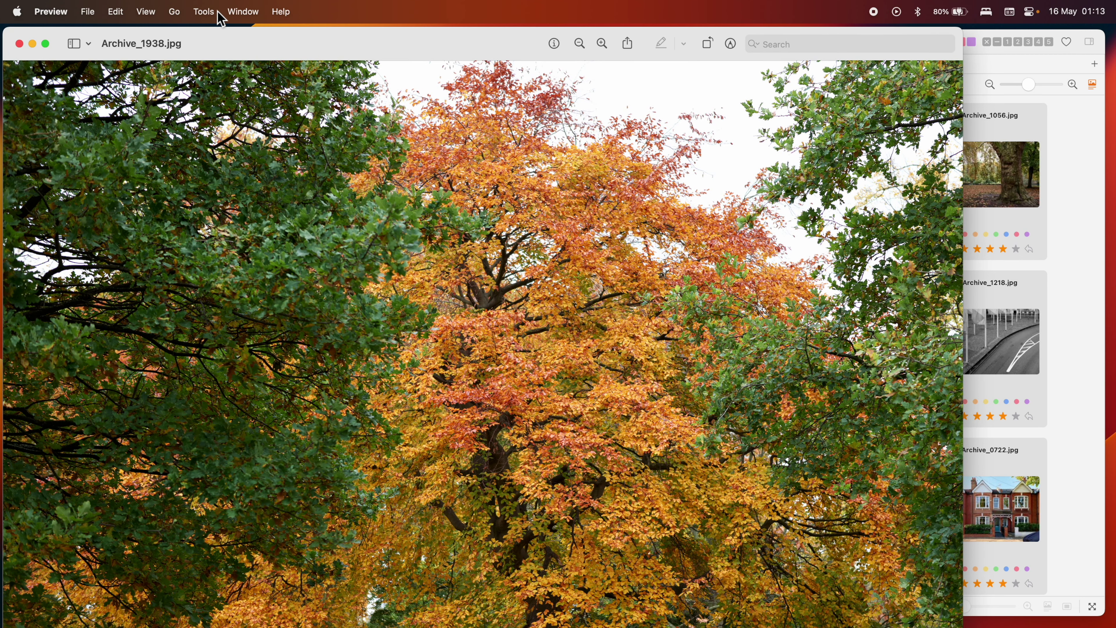
Step: Turn Archive_1938 black and white by reducing its saturation to the minimum, close it and return to PhotoOrganista
{"action": "left_click", "coordinate": [214, 11]}
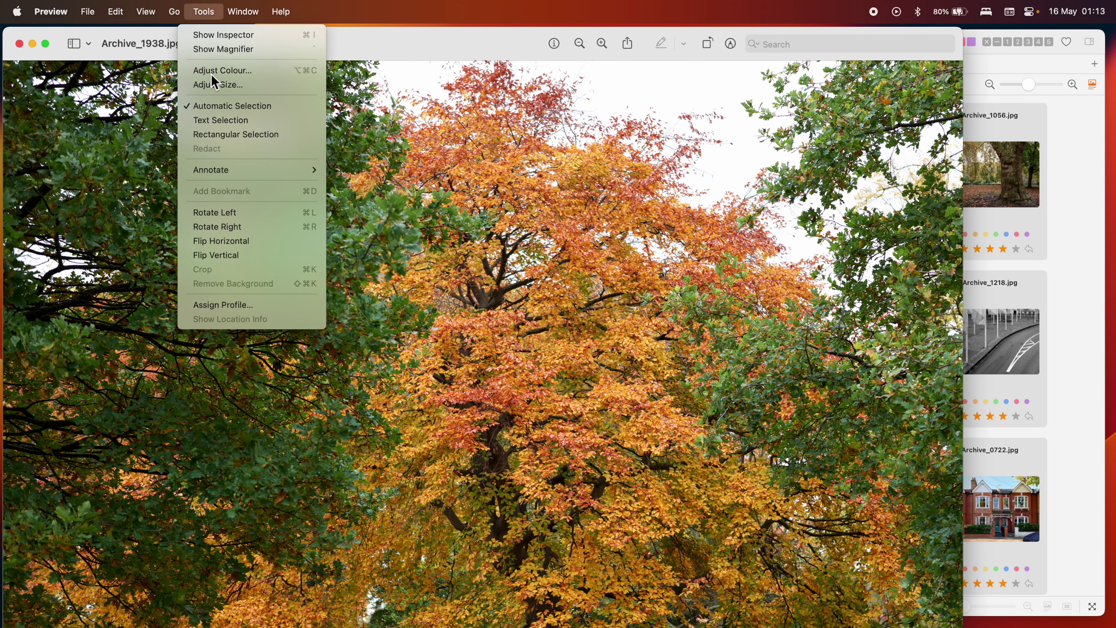
{"action": "left_click", "coordinate": [215, 82]}
{"action": "left_click_drag", "start_coordinate": [592, 364], "coordinate": [480, 364]}
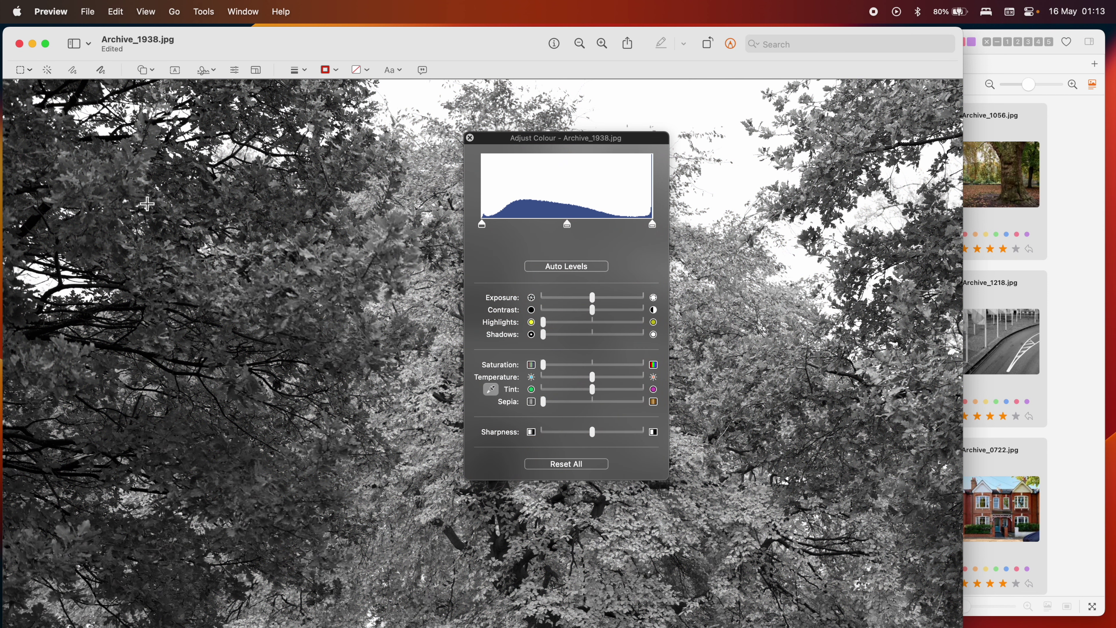
{"action": "left_click", "coordinate": [19, 44]}
{"action": "left_click", "coordinate": [470, 138]}
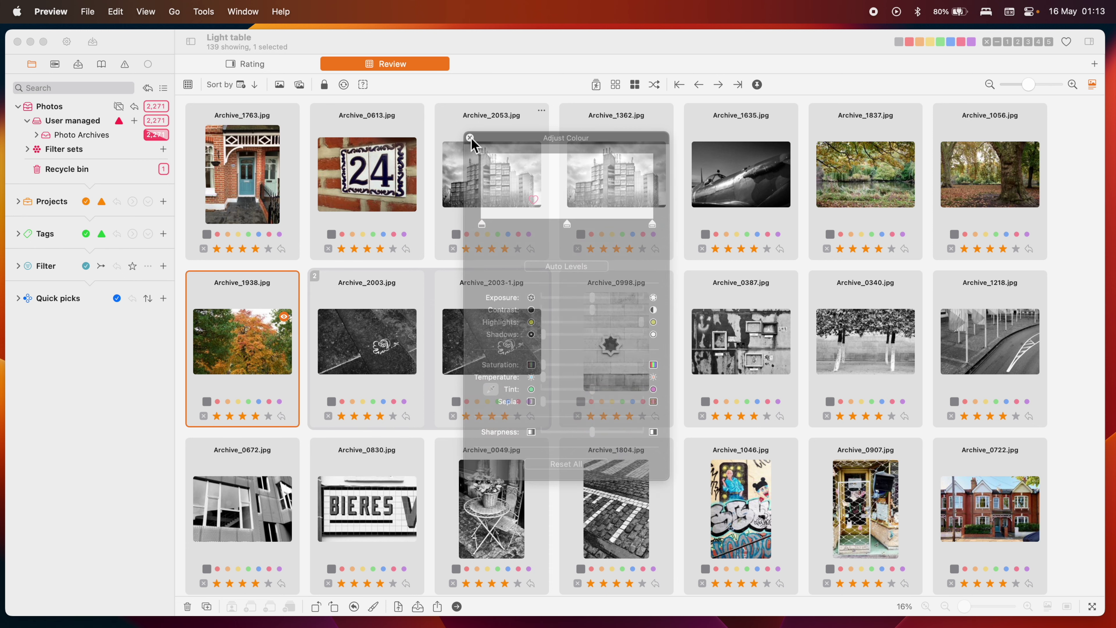
{"action": "left_click", "coordinate": [287, 397]}
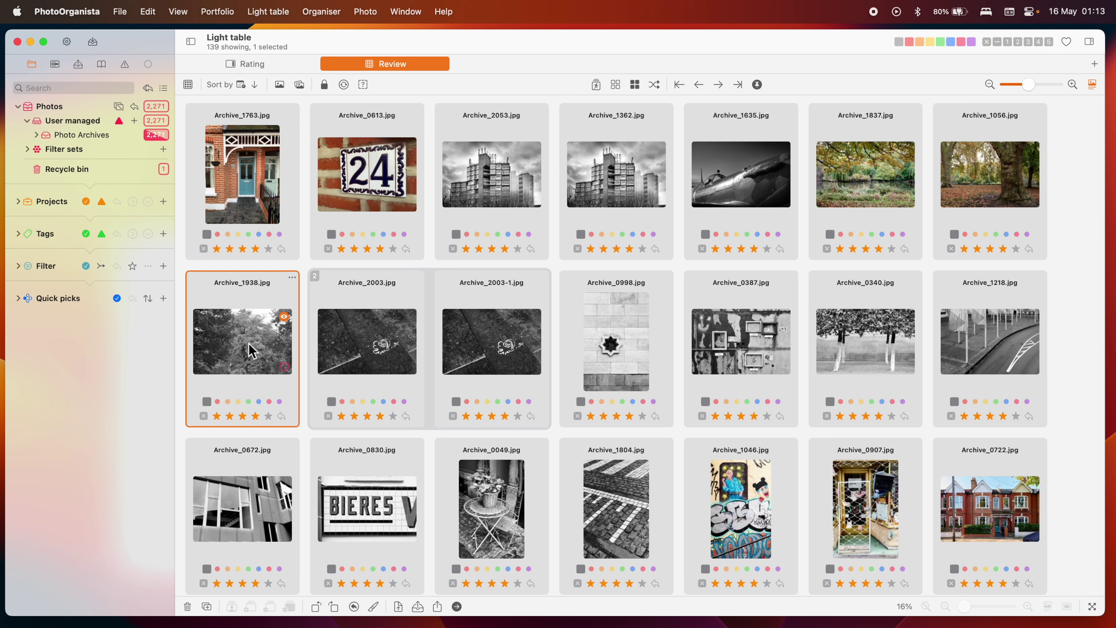
Step: Rotate Archive_1938 right twice and back left twice
{"action": "left_click", "coordinate": [333, 606]}
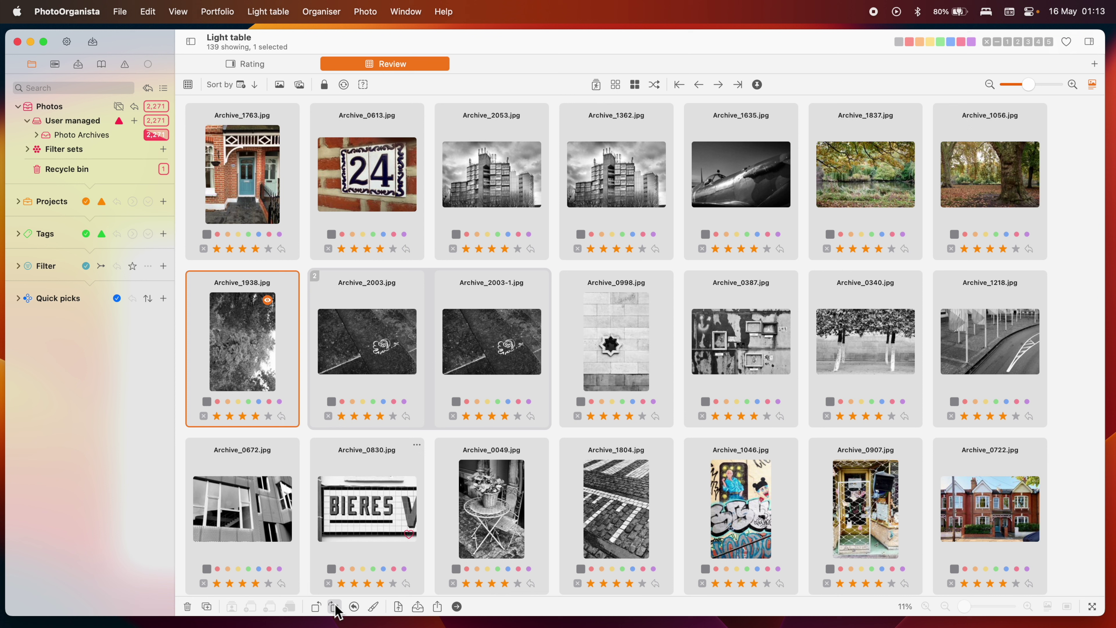
{"action": "left_click", "coordinate": [334, 607]}
{"action": "left_click", "coordinate": [316, 607]}
{"action": "left_click", "coordinate": [318, 606]}
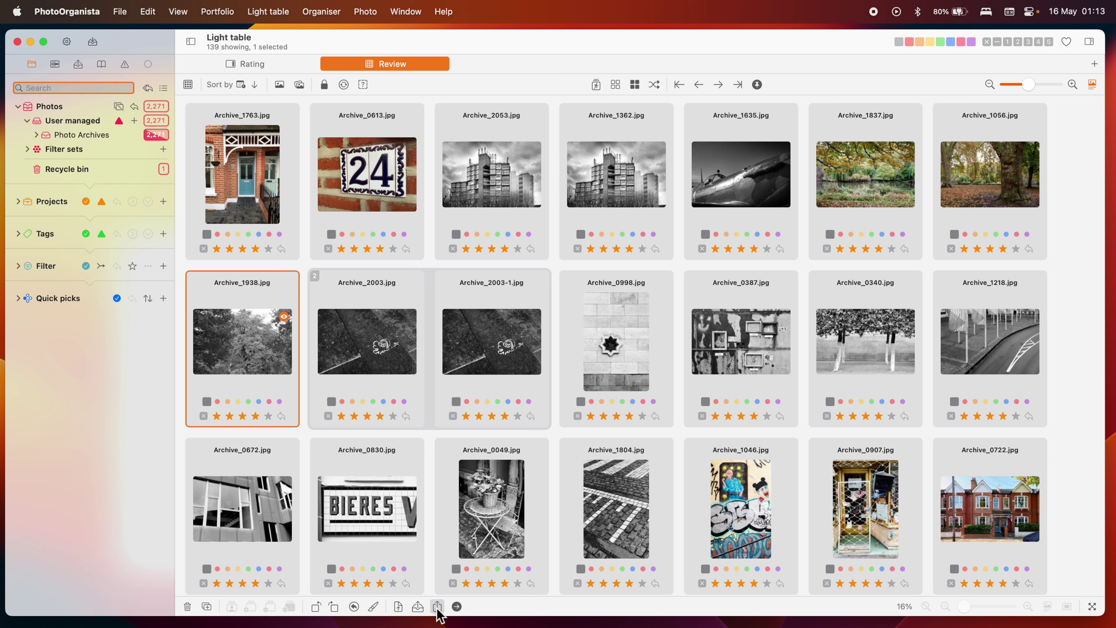
Step: View the sharing options for Archive_1938, dismiss them and show the photo's file in Finder
{"action": "left_click", "coordinate": [437, 607]}
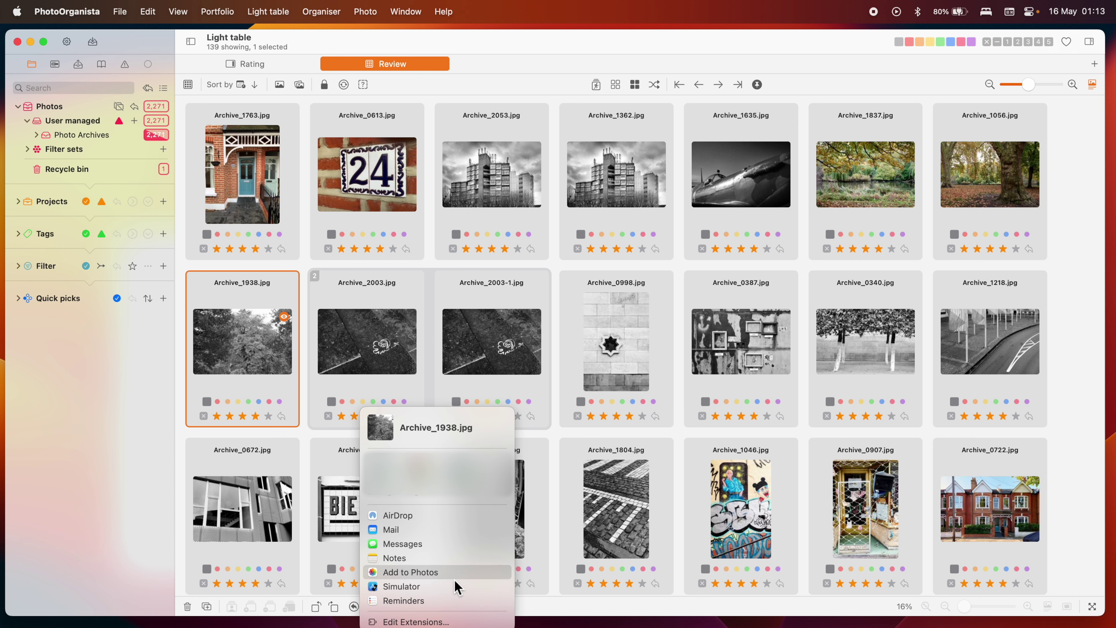
{"action": "left_click", "coordinate": [561, 613]}
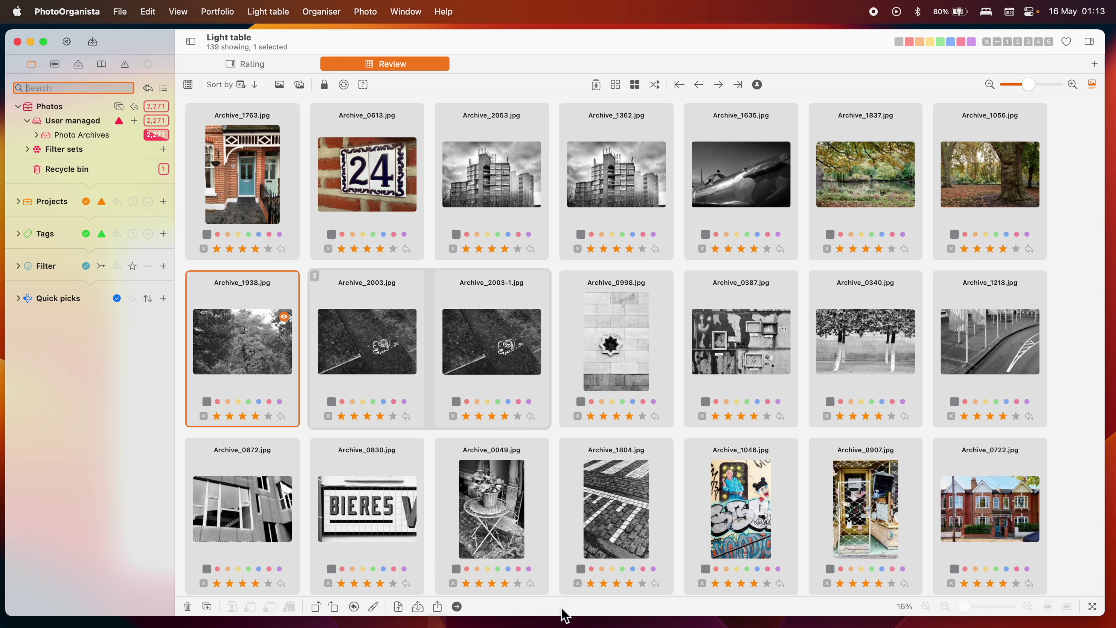
{"action": "left_click", "coordinate": [457, 606]}
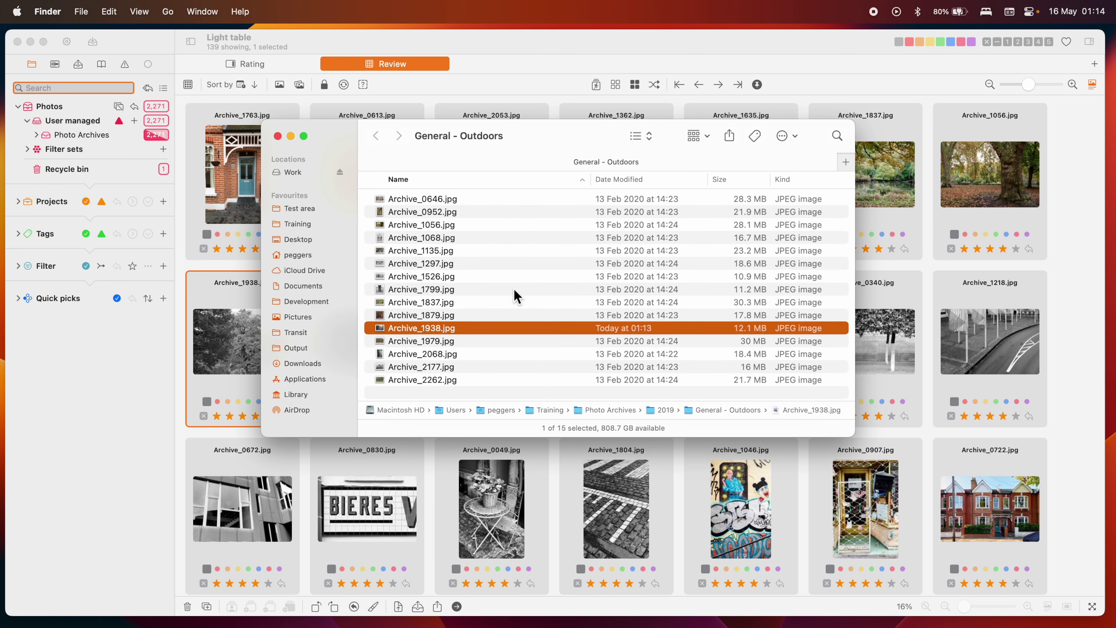